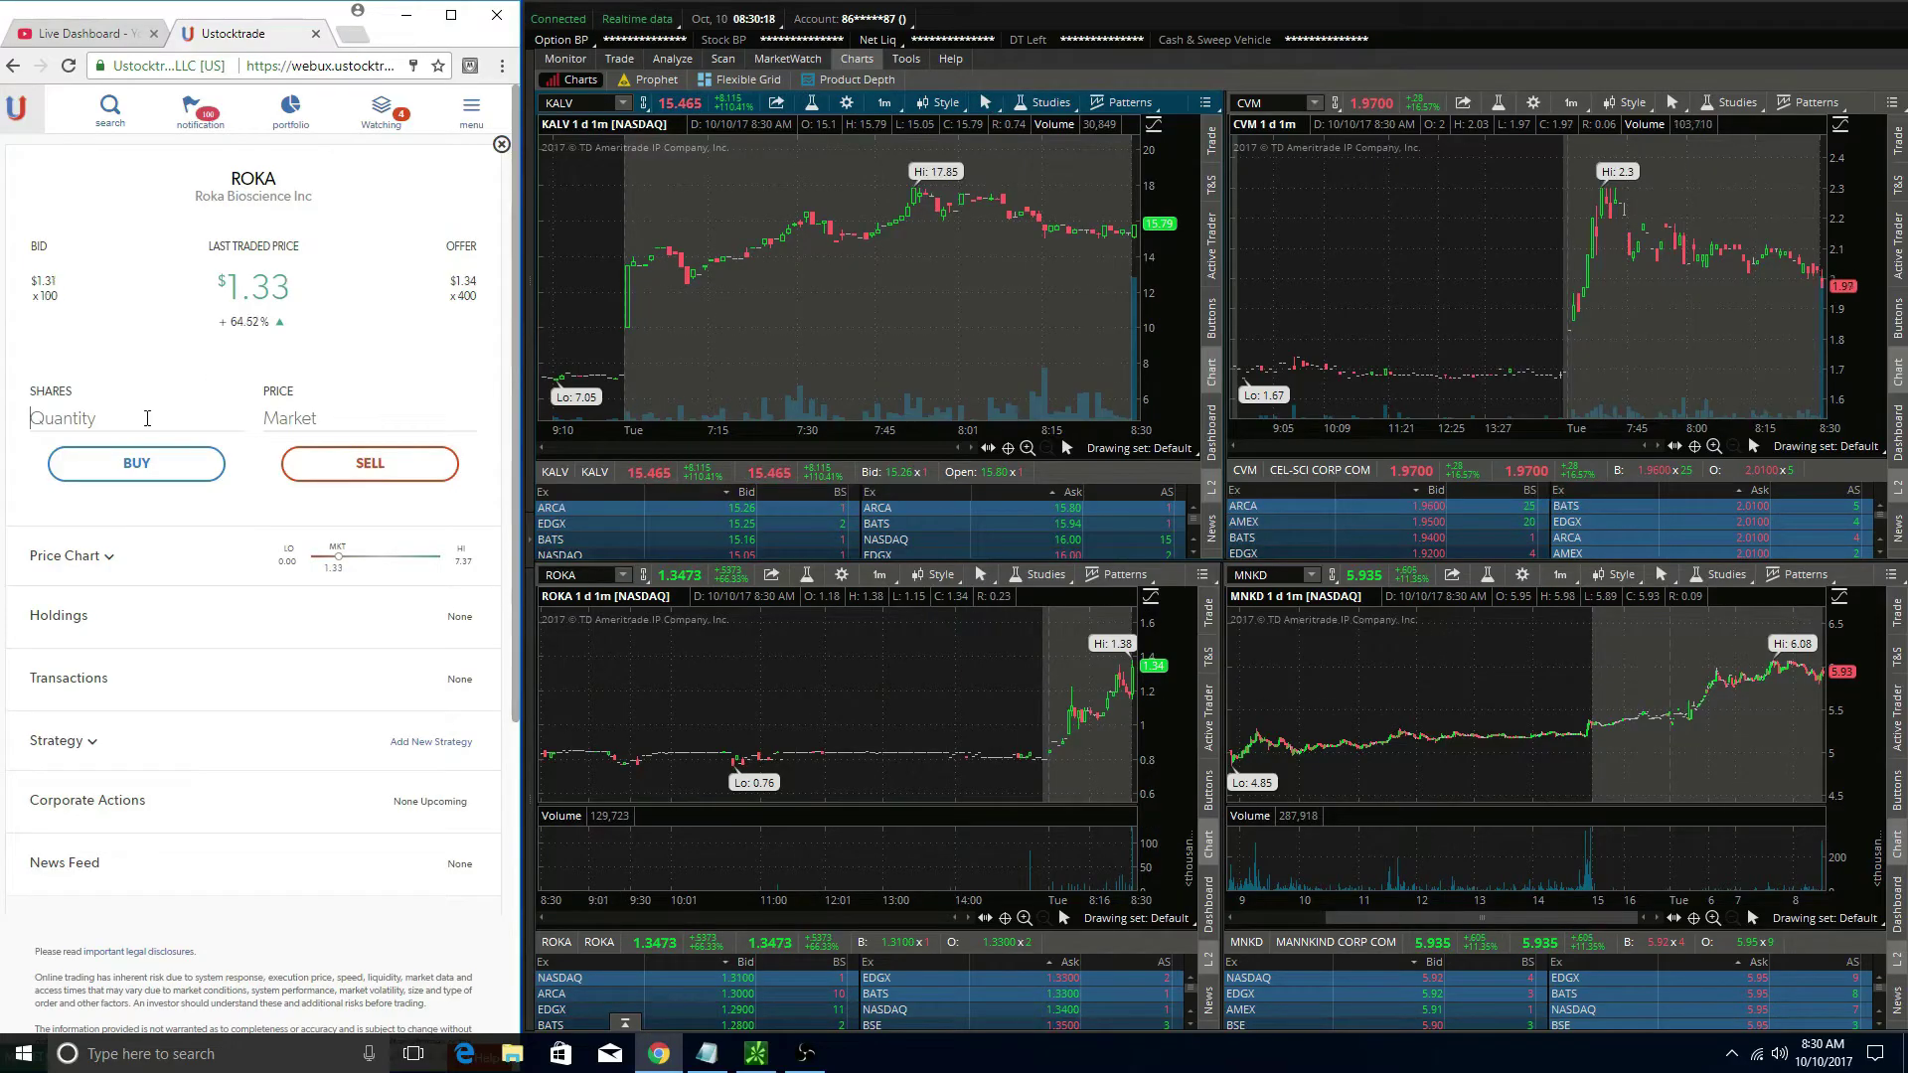
# - Buy 50 ROKA shares at market and confirm the order
pyautogui.click(211, 459)
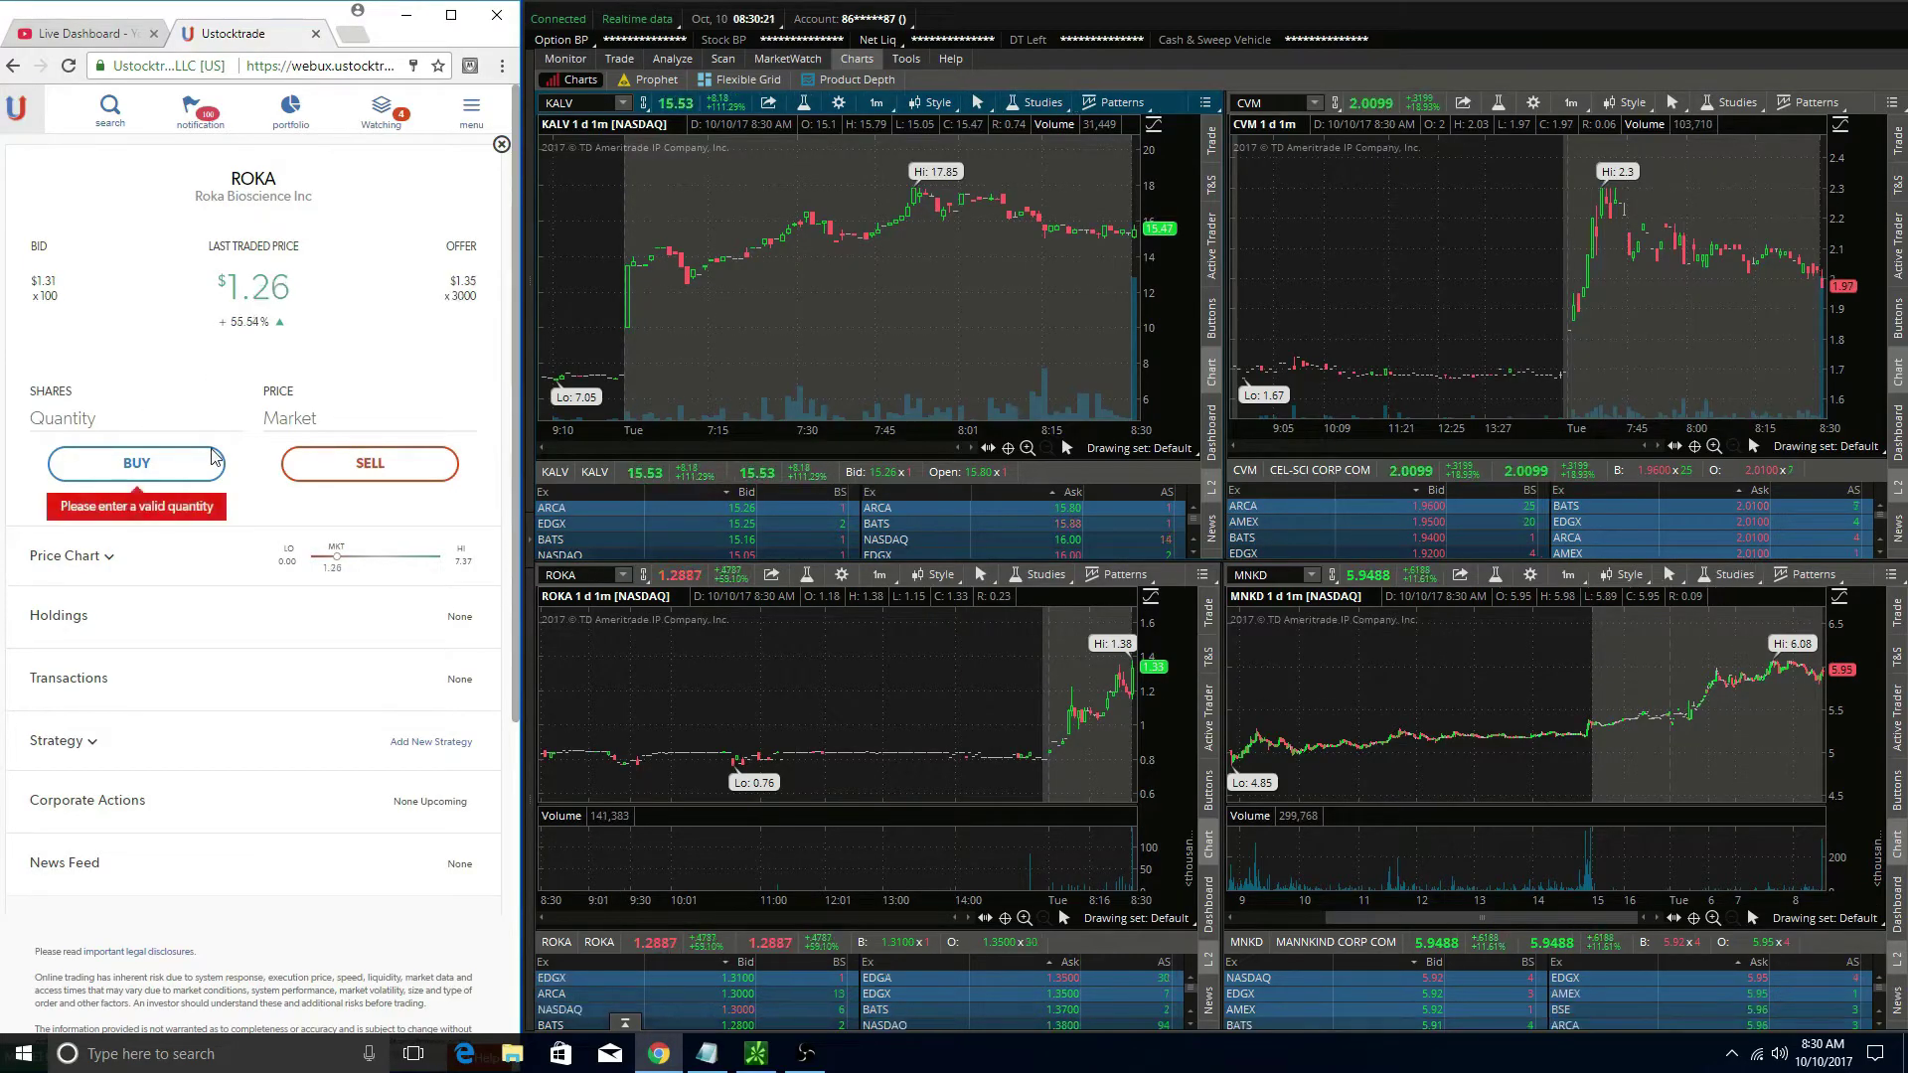
pyautogui.write('50')
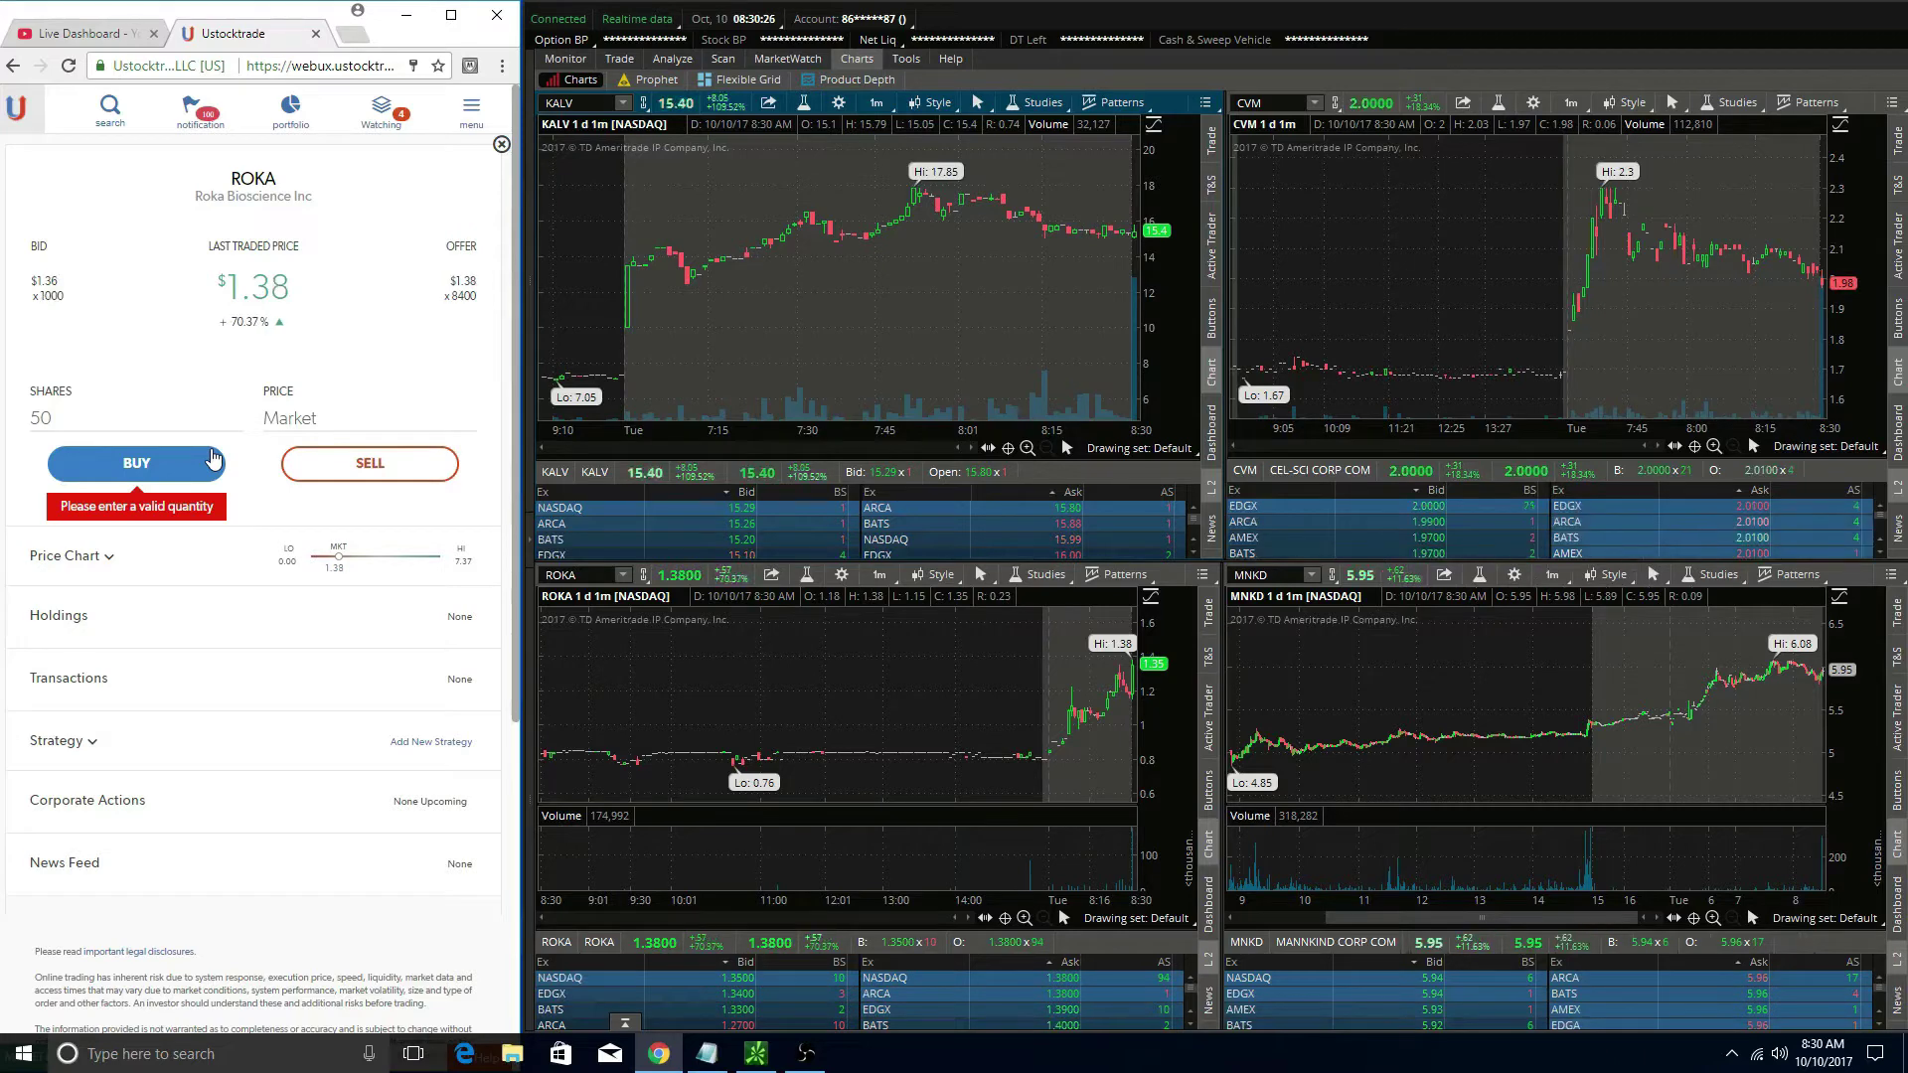
pyautogui.click(192, 483)
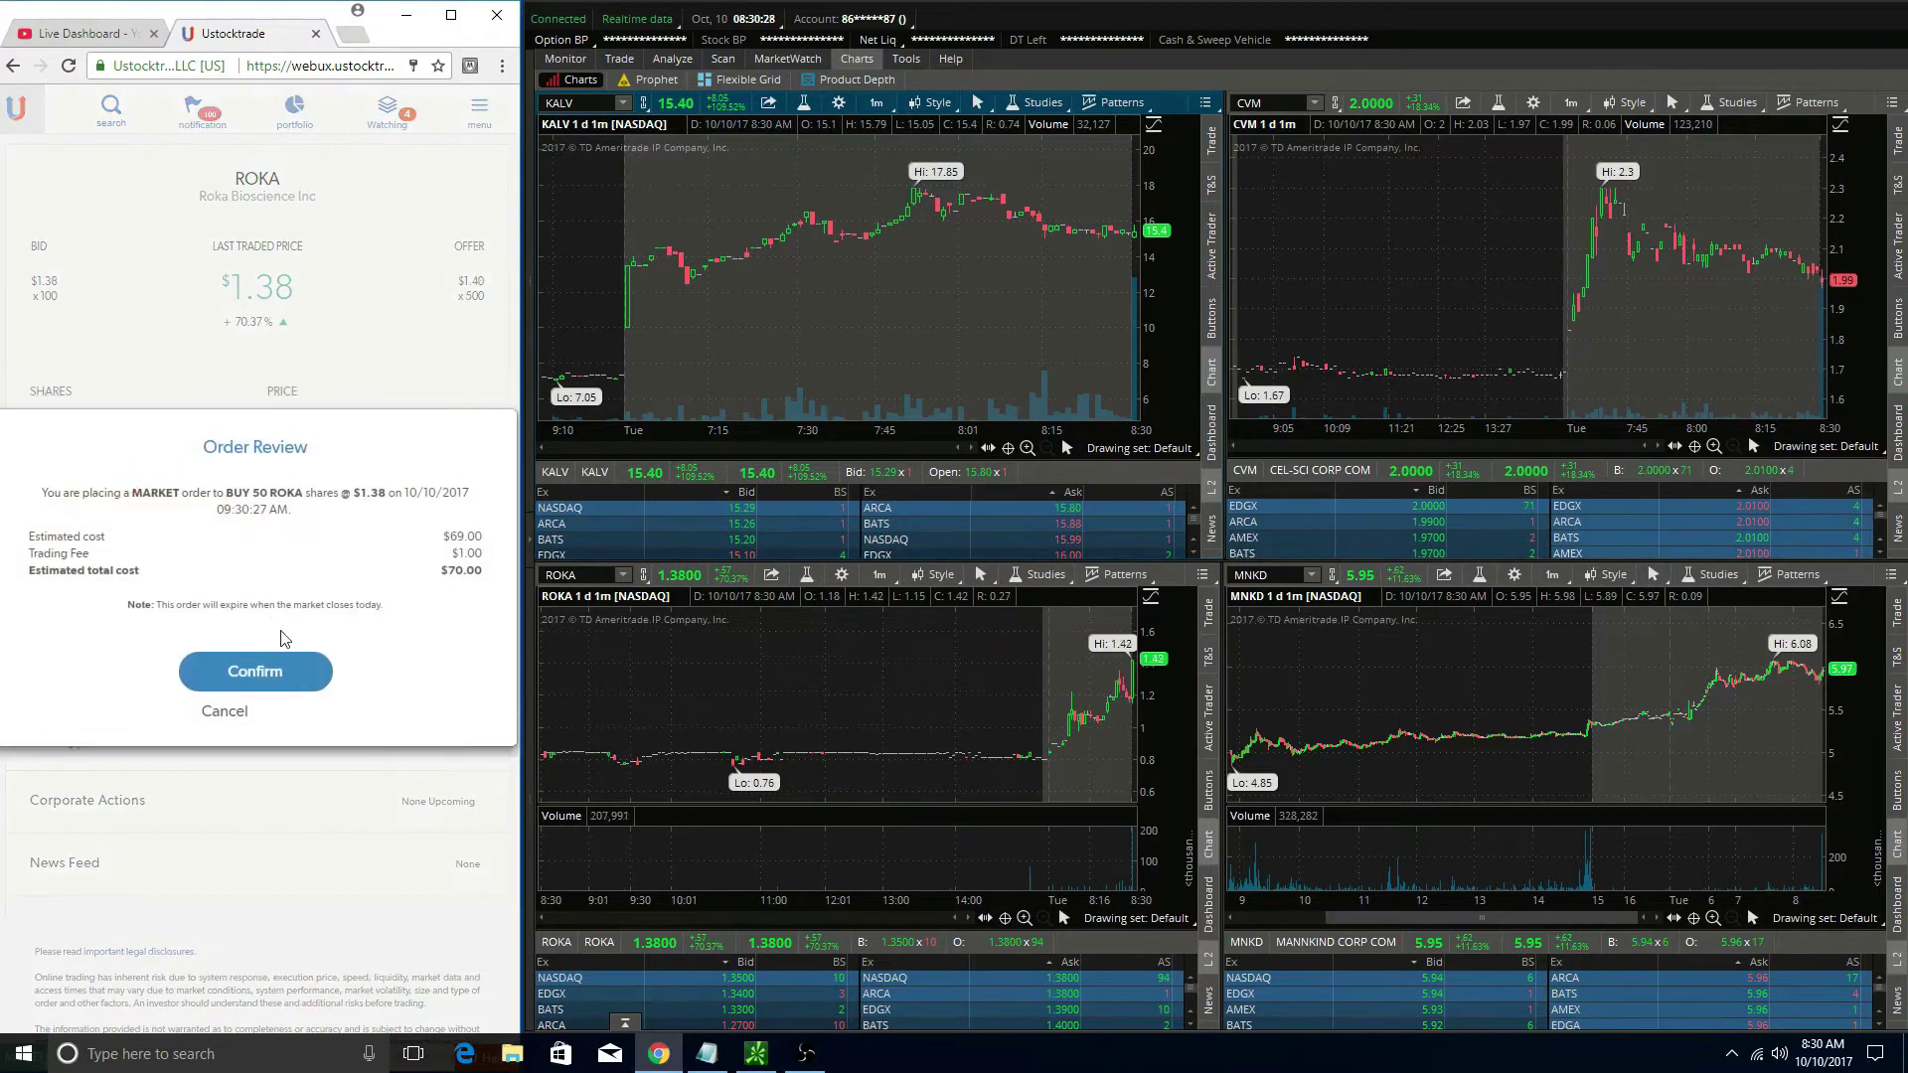
pyautogui.click(292, 673)
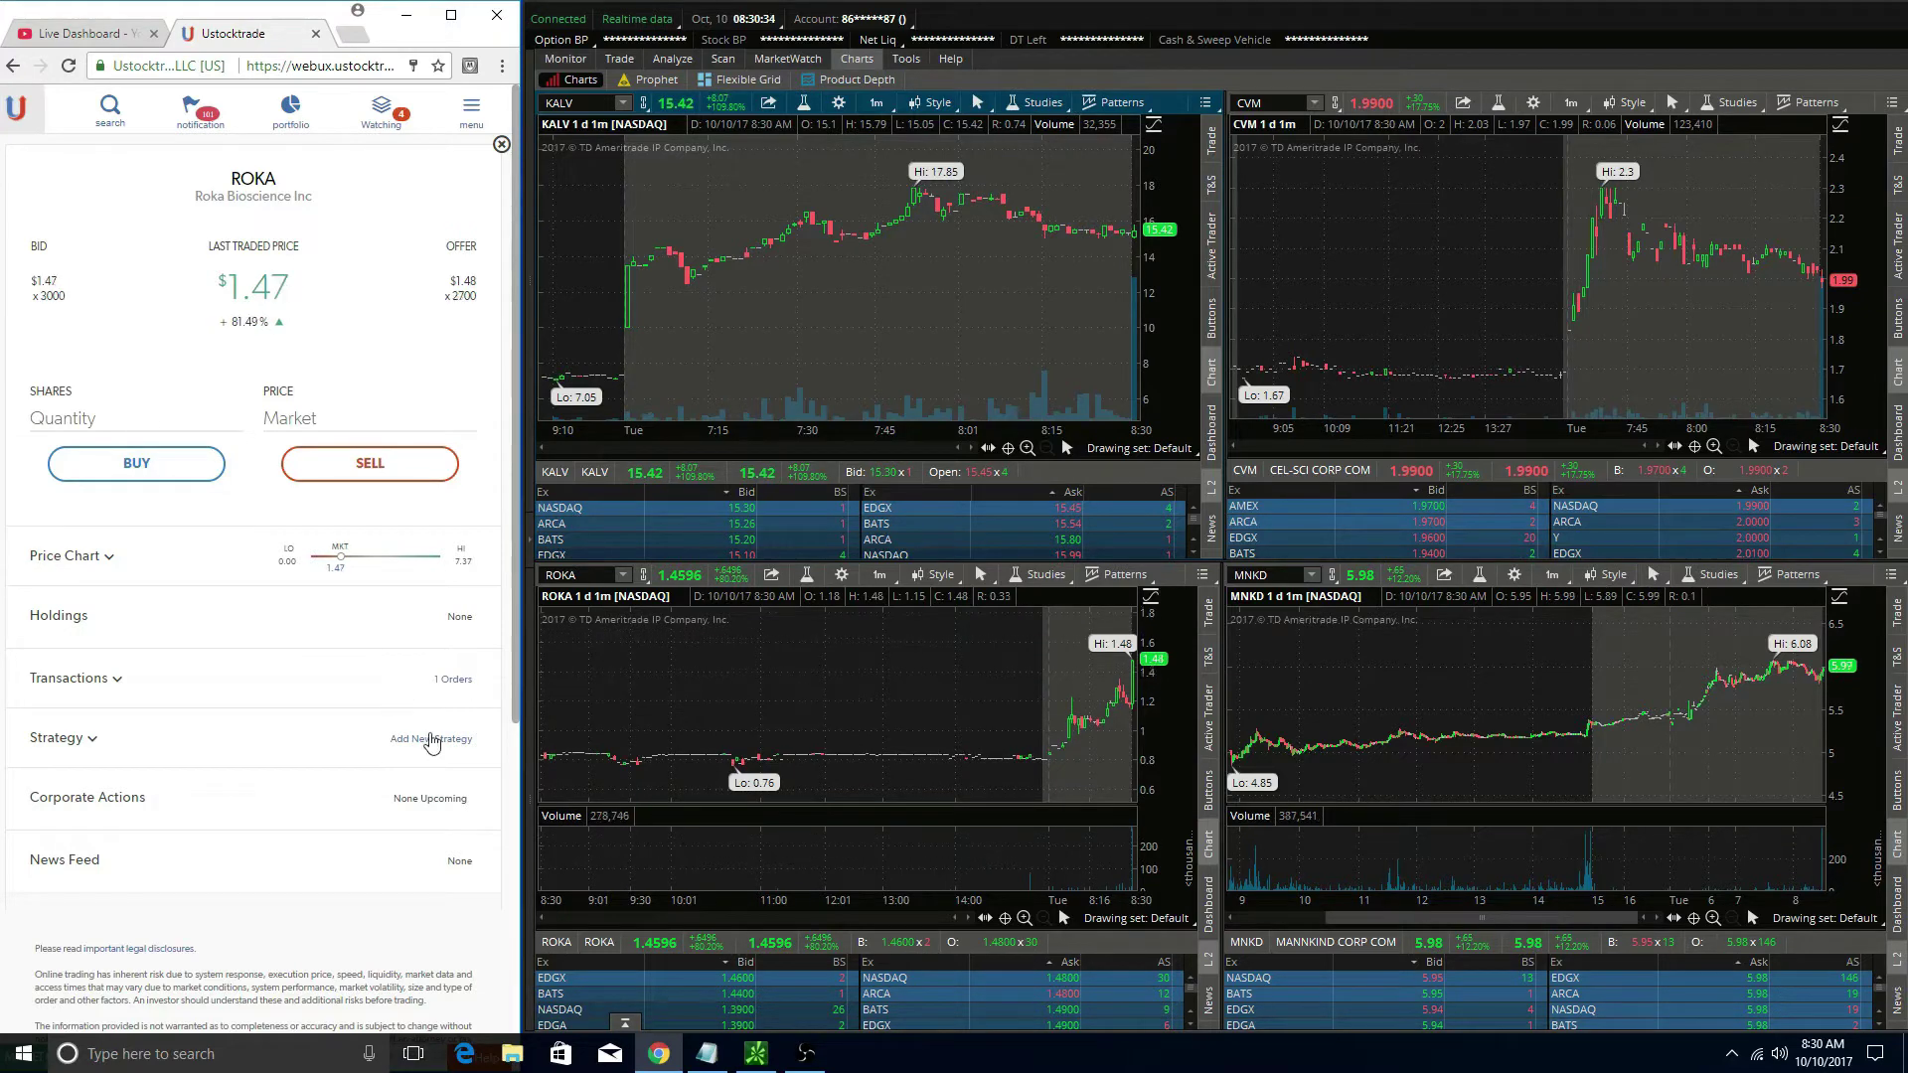
# - Cancel the pending 50-share ROKA market buy from the Transactions list
pyautogui.click(431, 739)
pyautogui.click(430, 741)
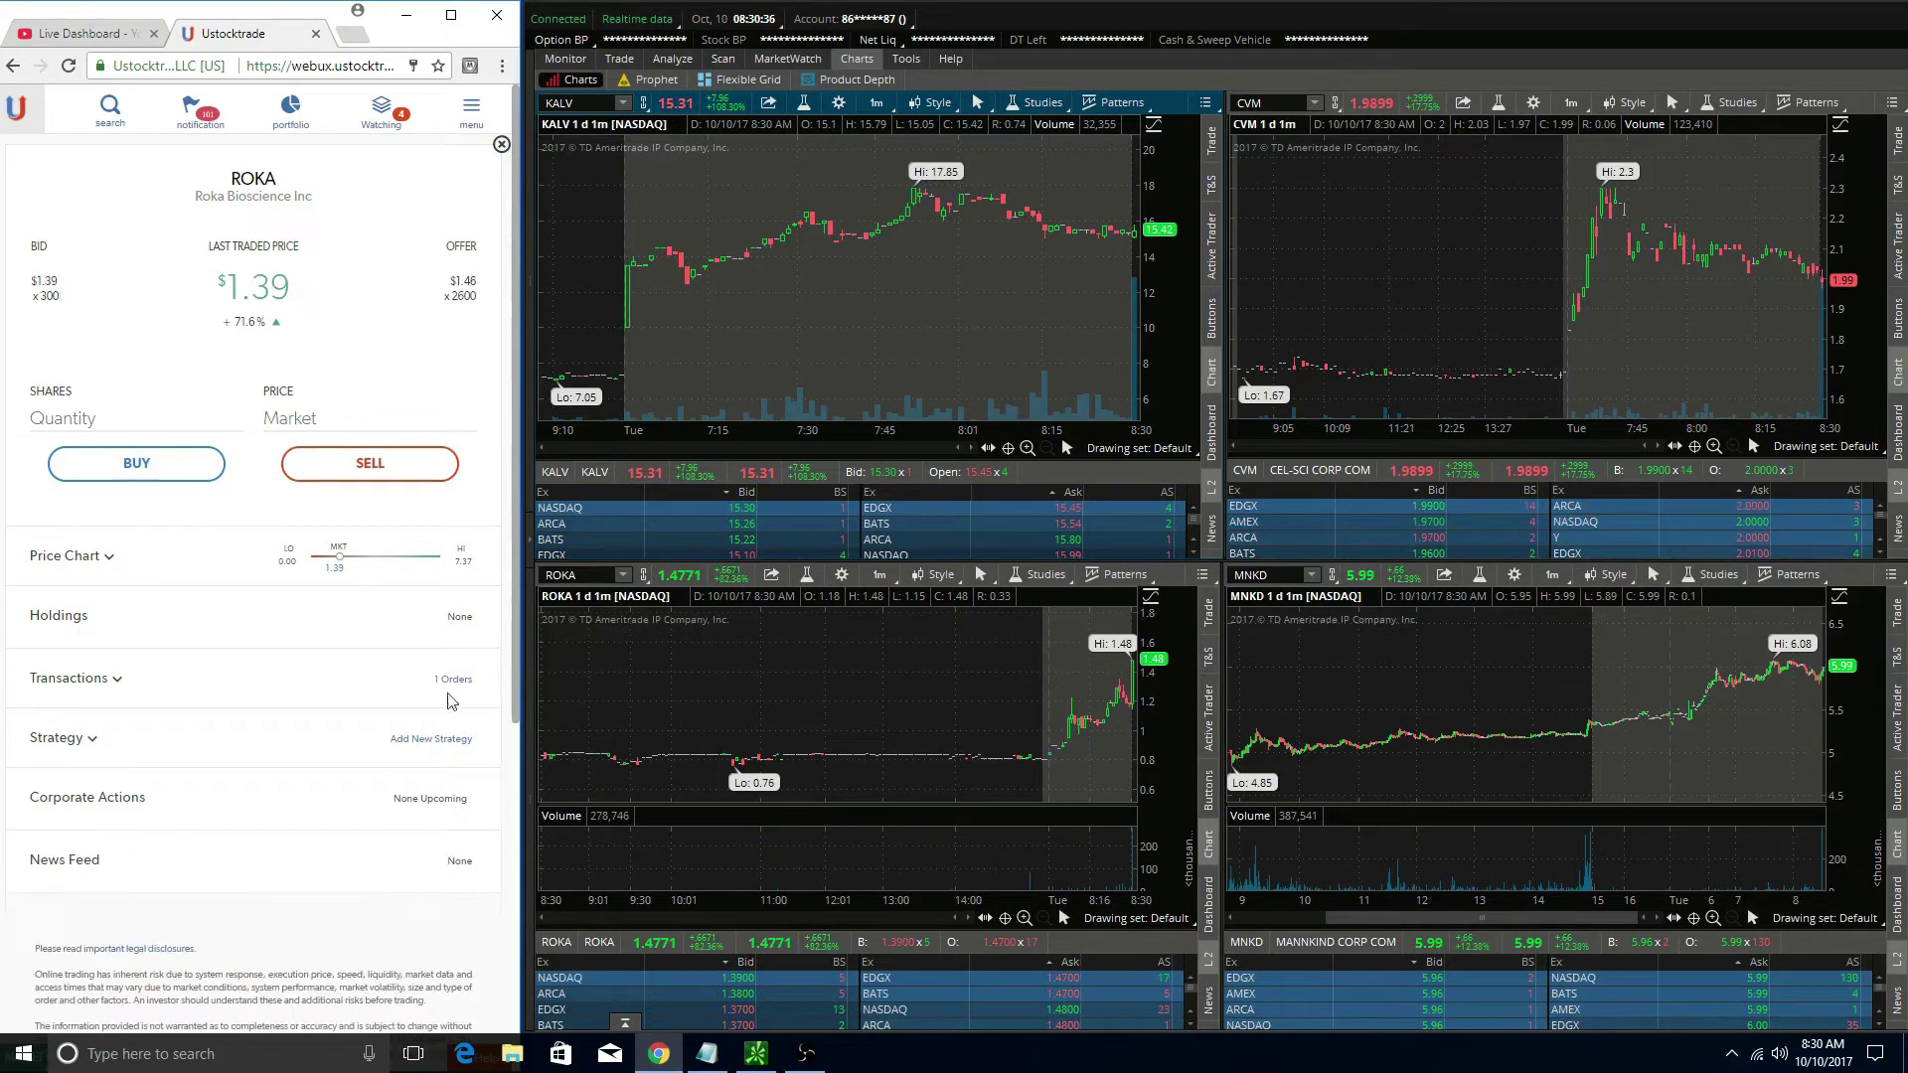
pyautogui.click(458, 680)
pyautogui.click(458, 741)
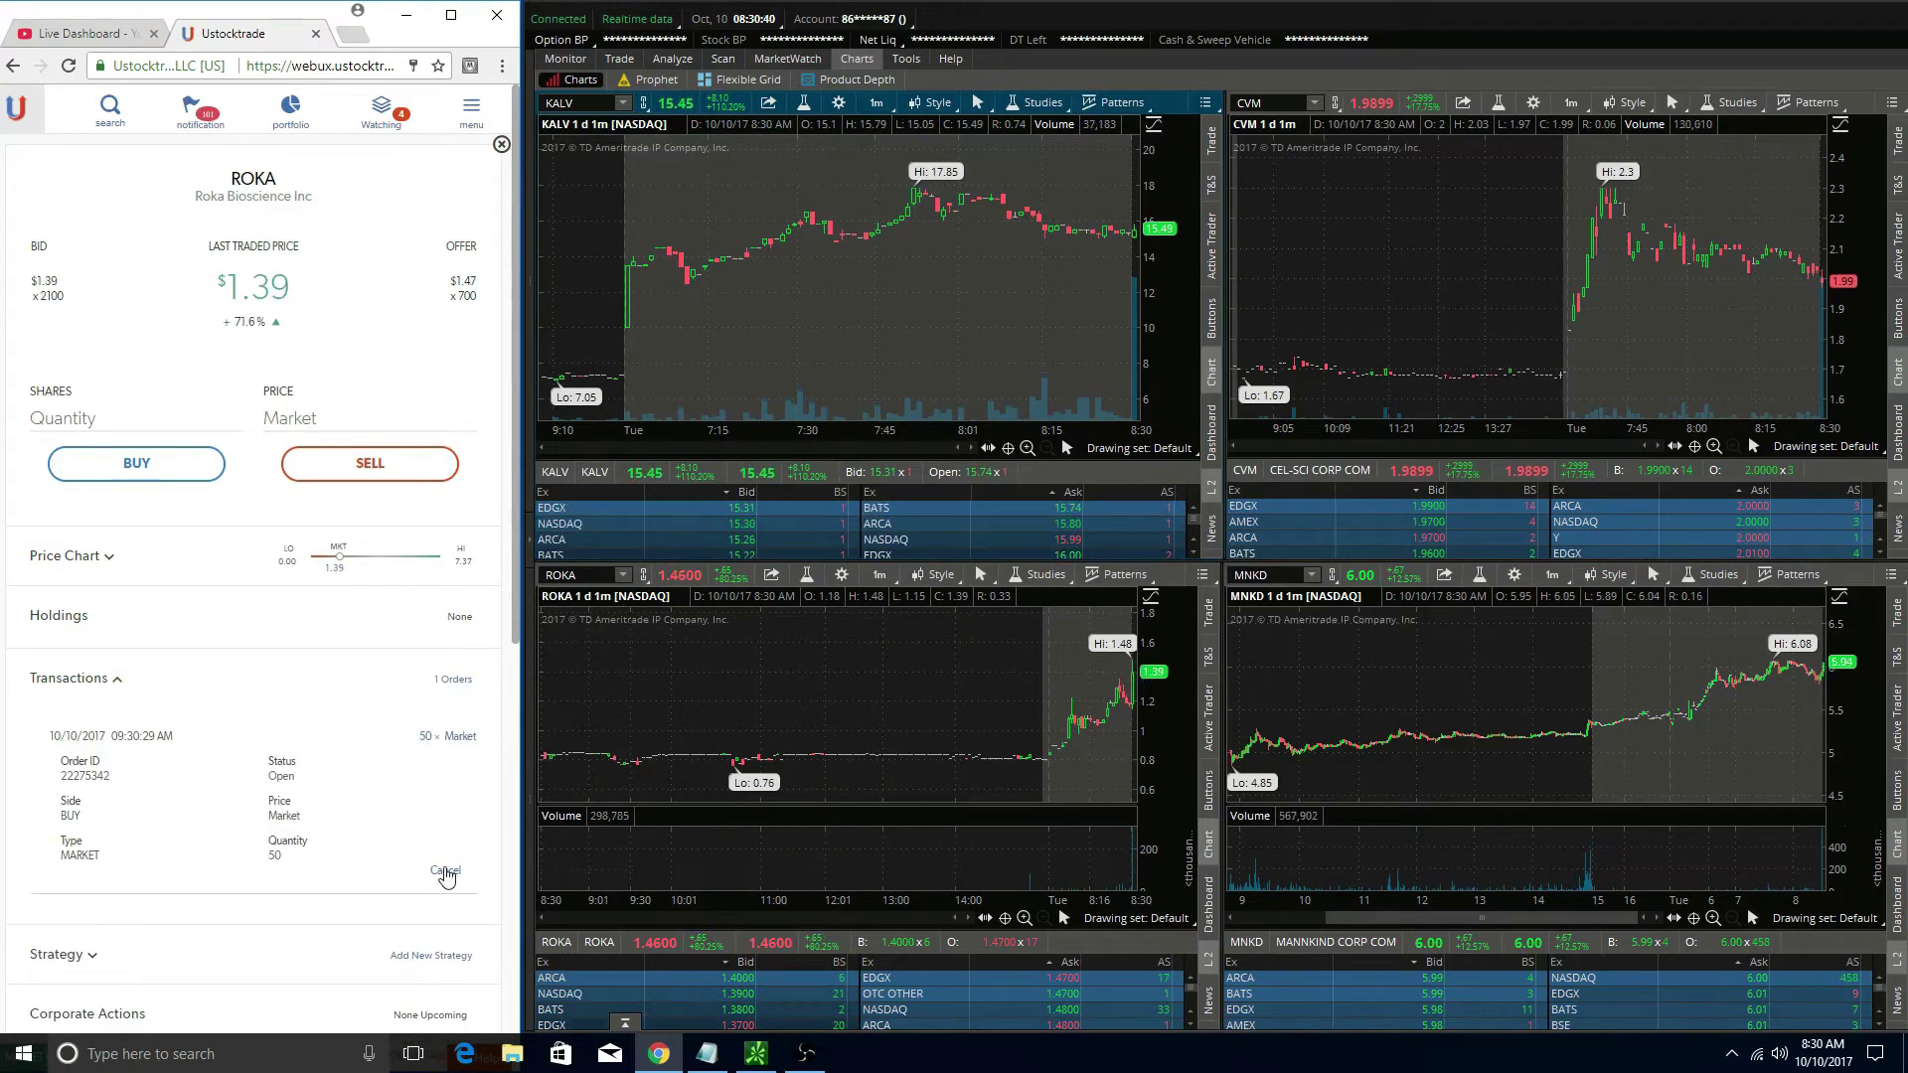
pyautogui.click(446, 873)
pyautogui.click(283, 618)
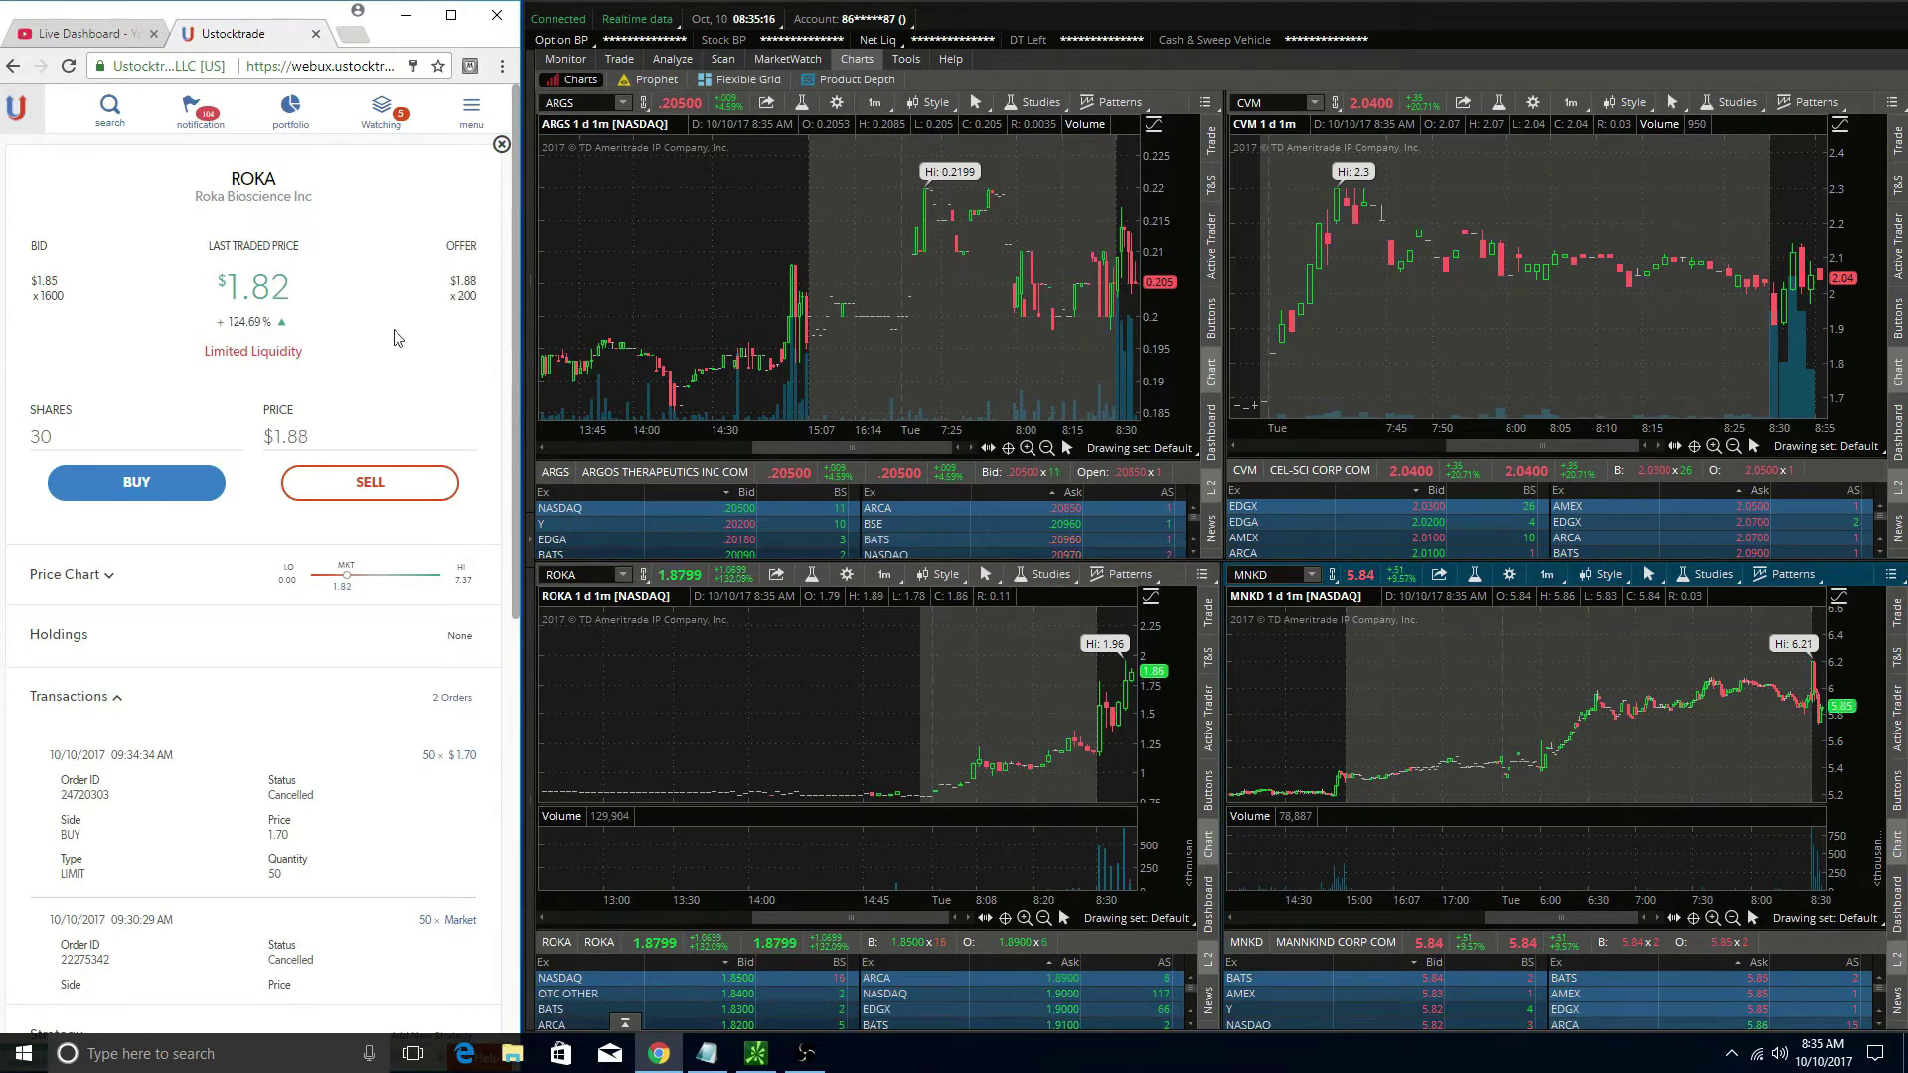
# - Place a 30-share ROKA limit buy at $1.88, then cancel it
pyautogui.click(195, 479)
pyautogui.click(273, 686)
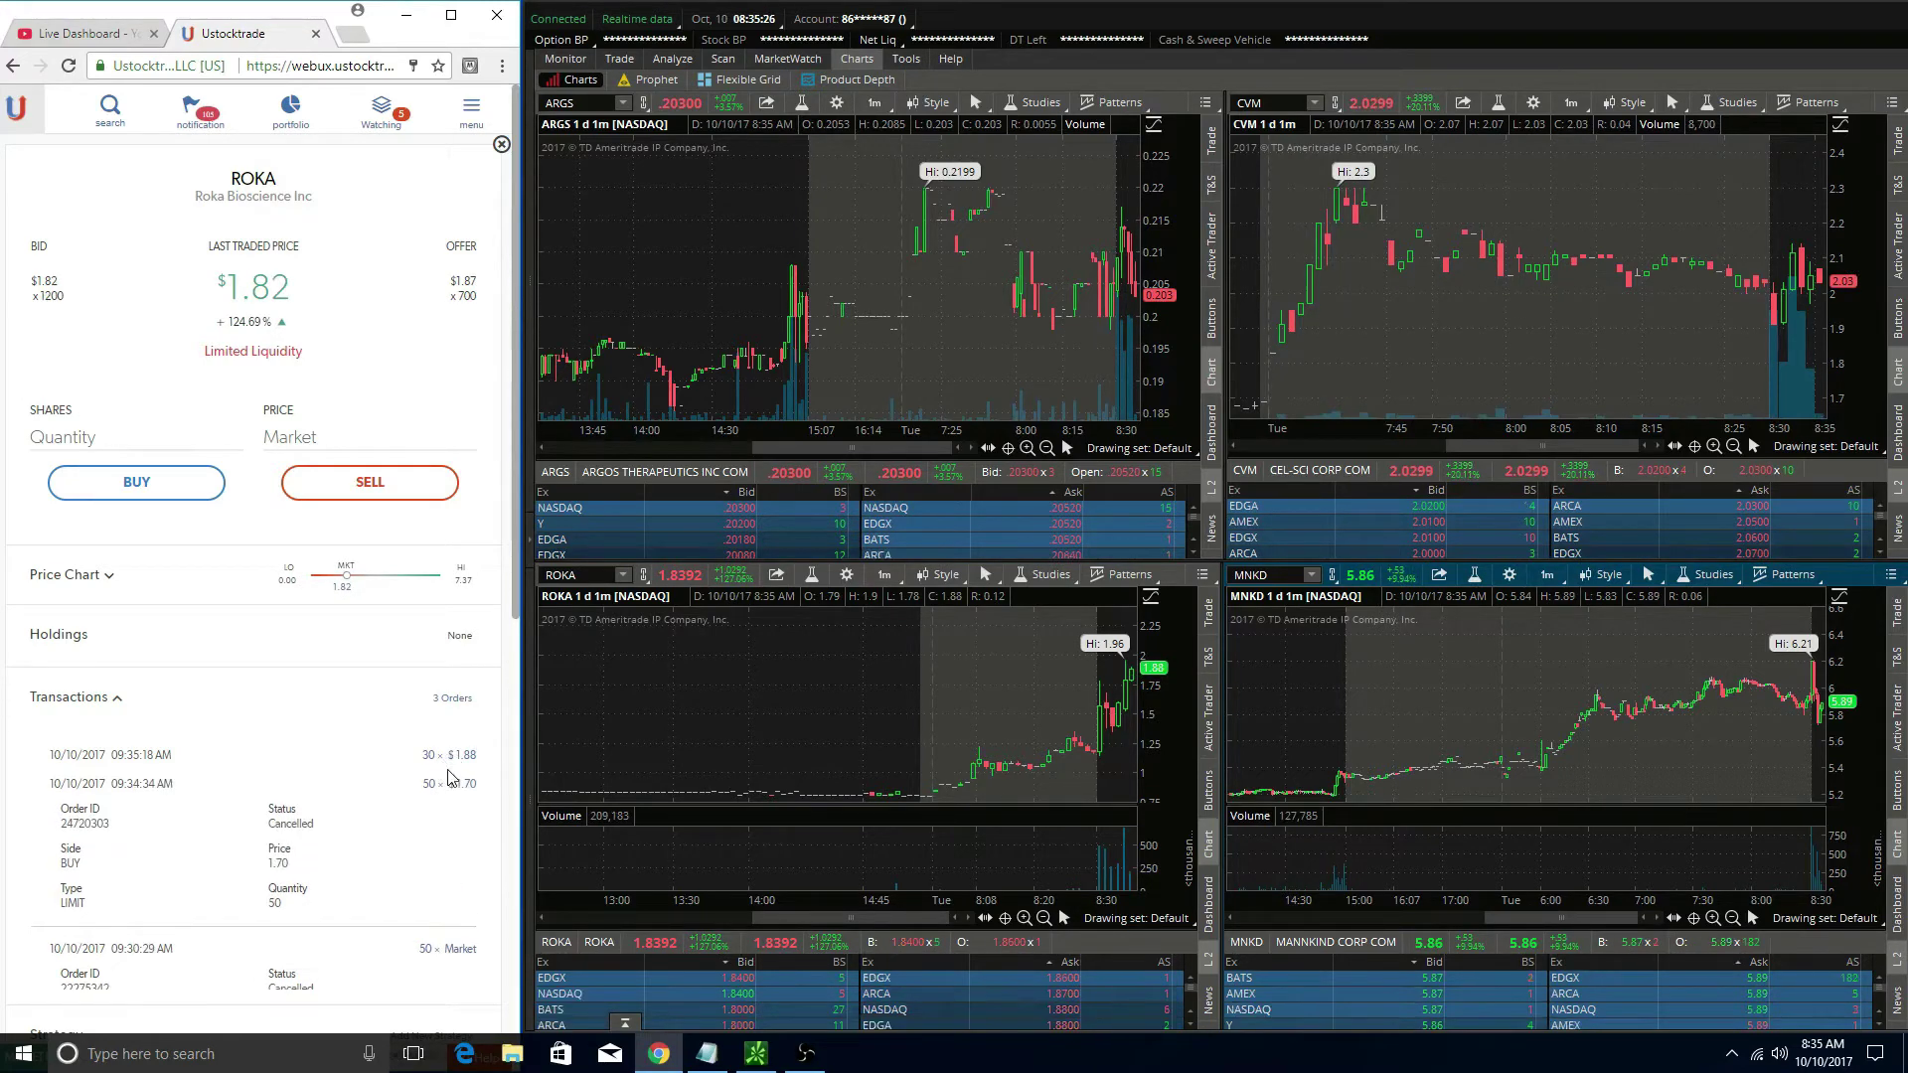
pyautogui.click(449, 756)
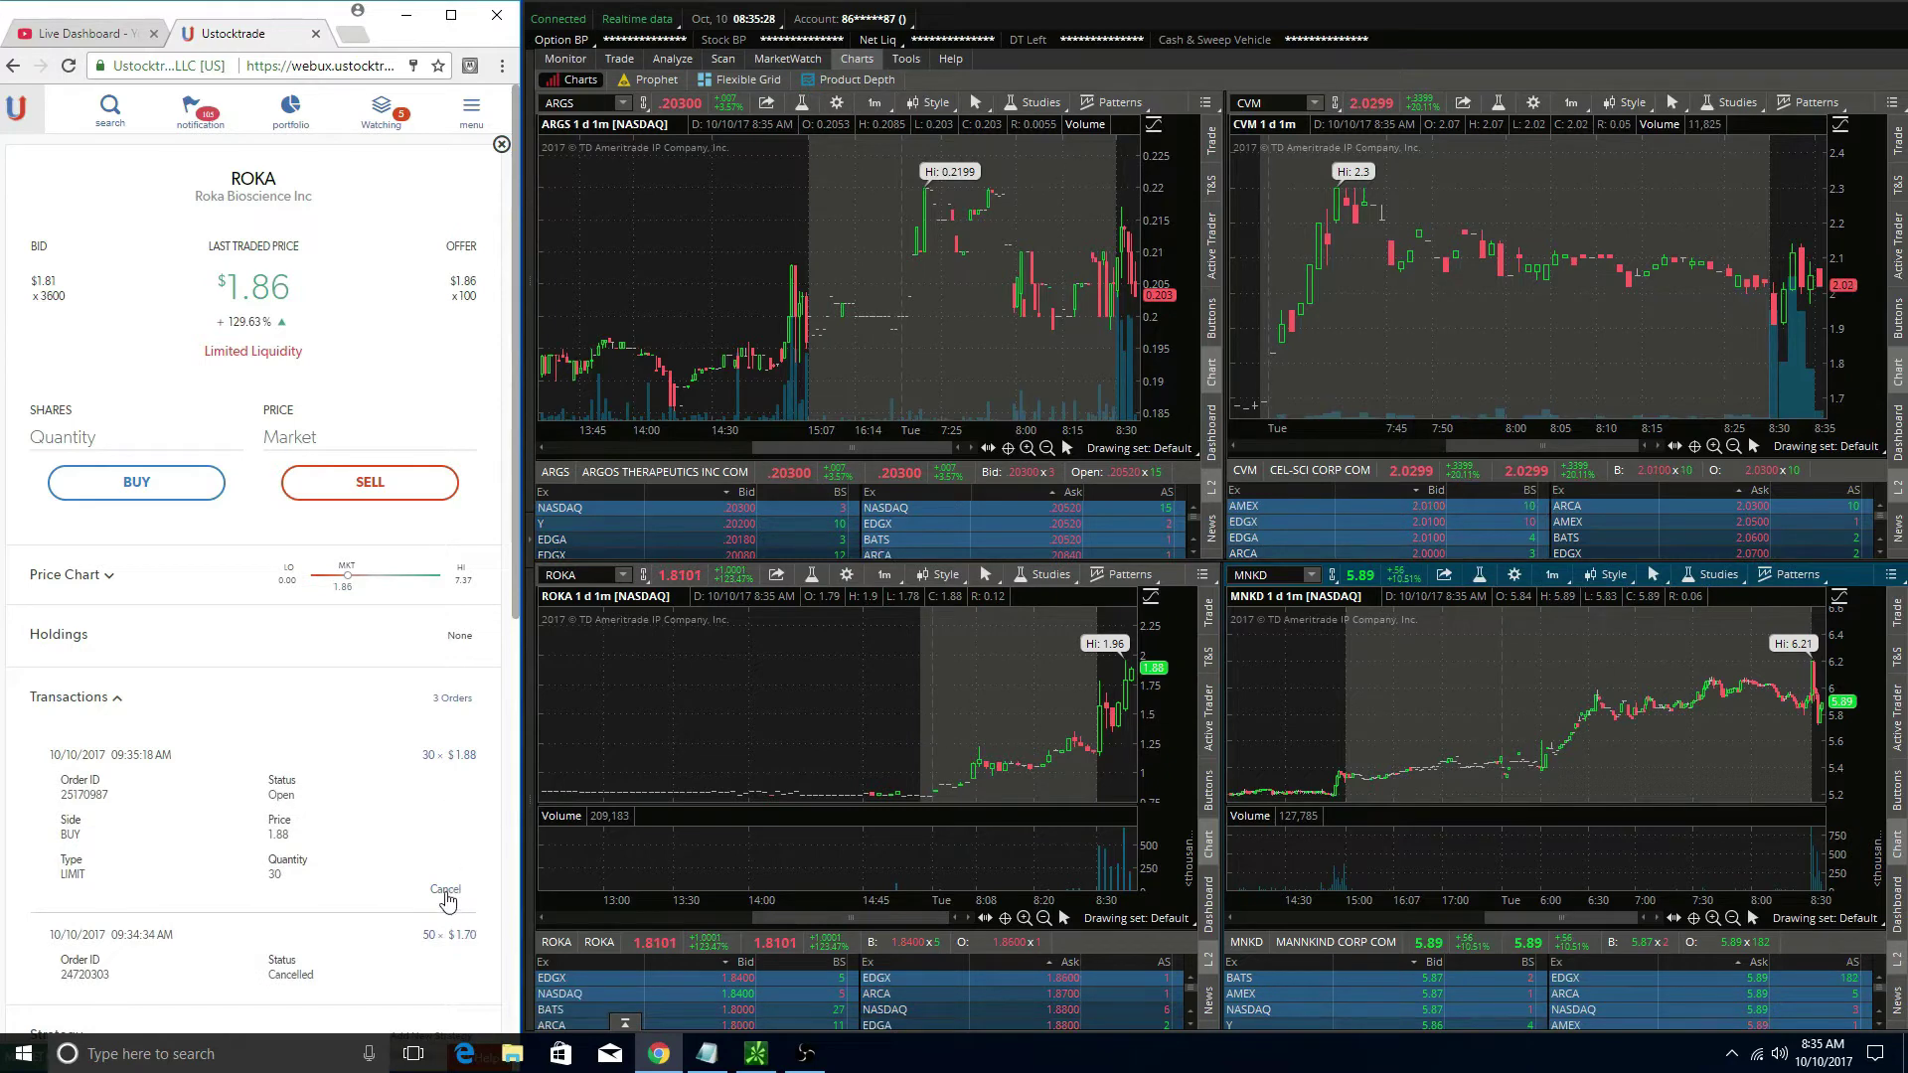
pyautogui.click(446, 892)
pyautogui.click(298, 610)
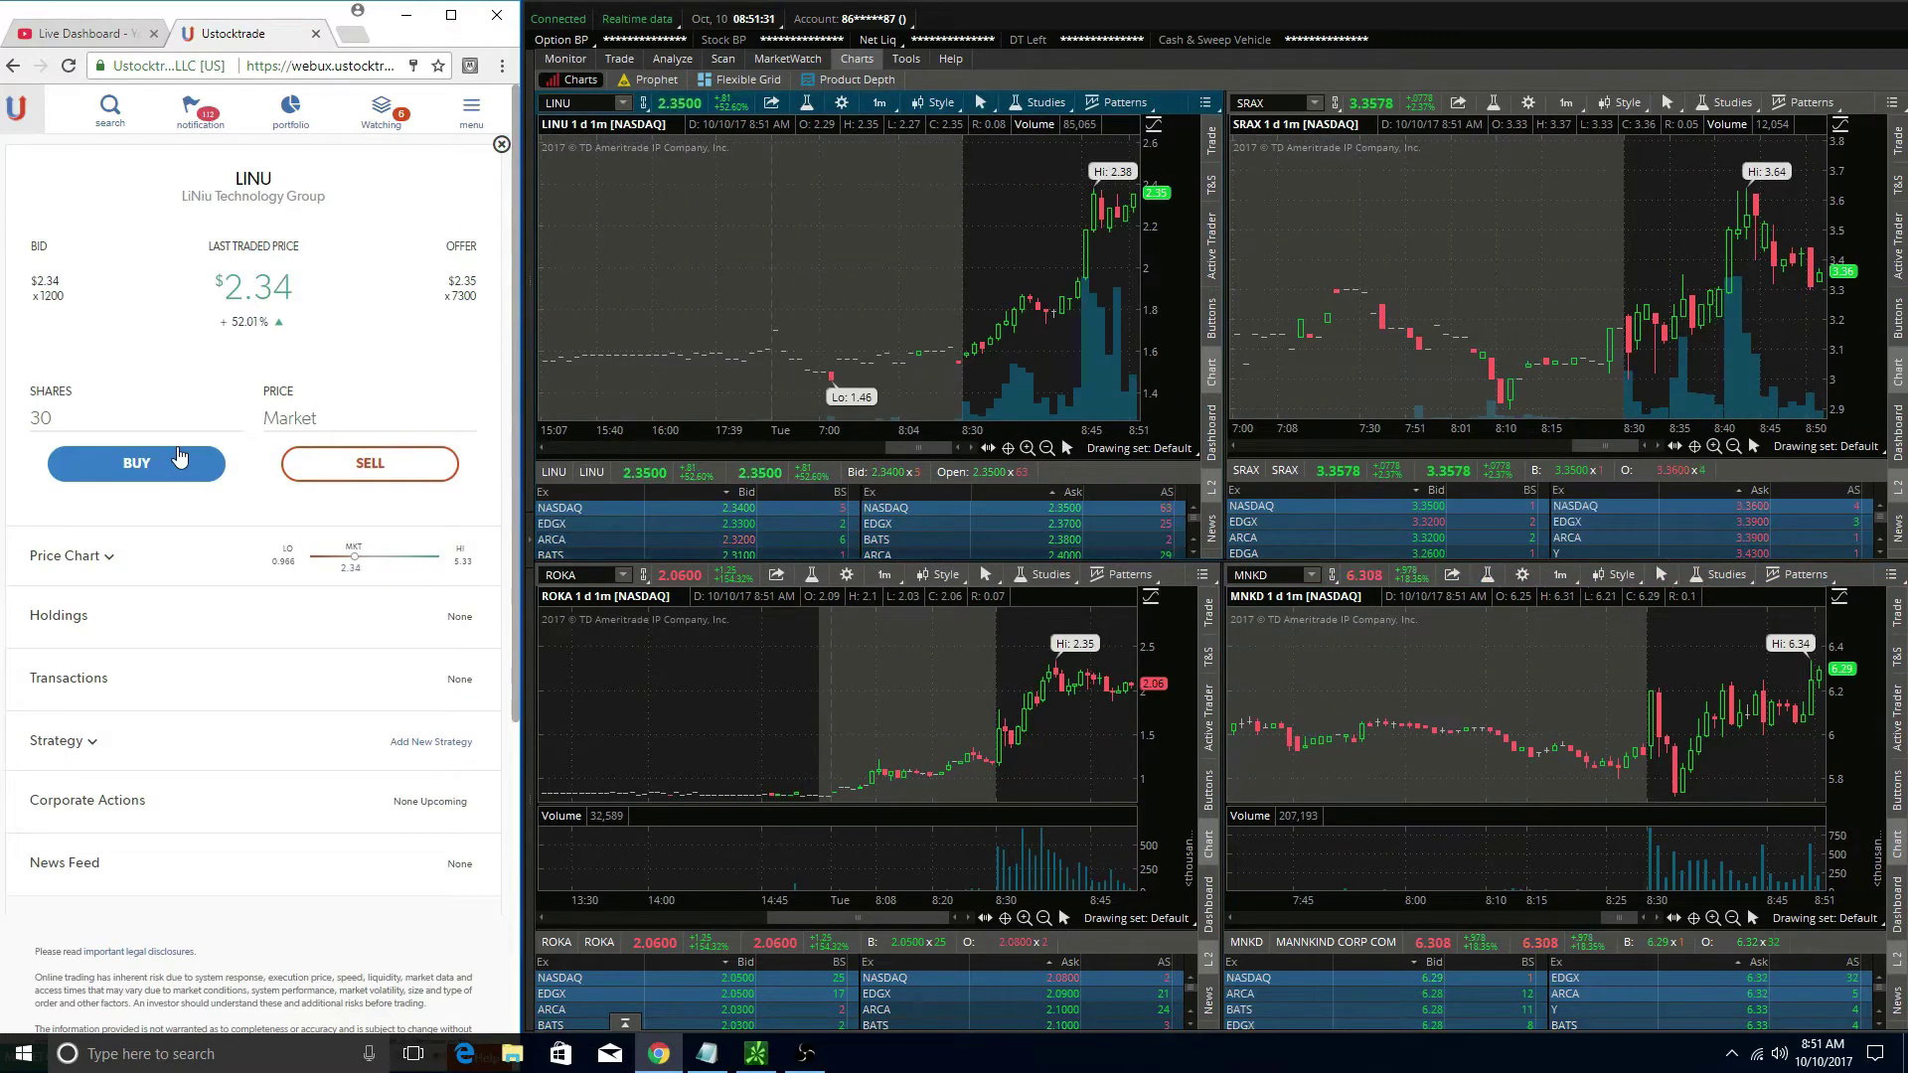
# - Confirm a market buy of 30 LINU shares, then enter 30 on the ticket
pyautogui.click(177, 454)
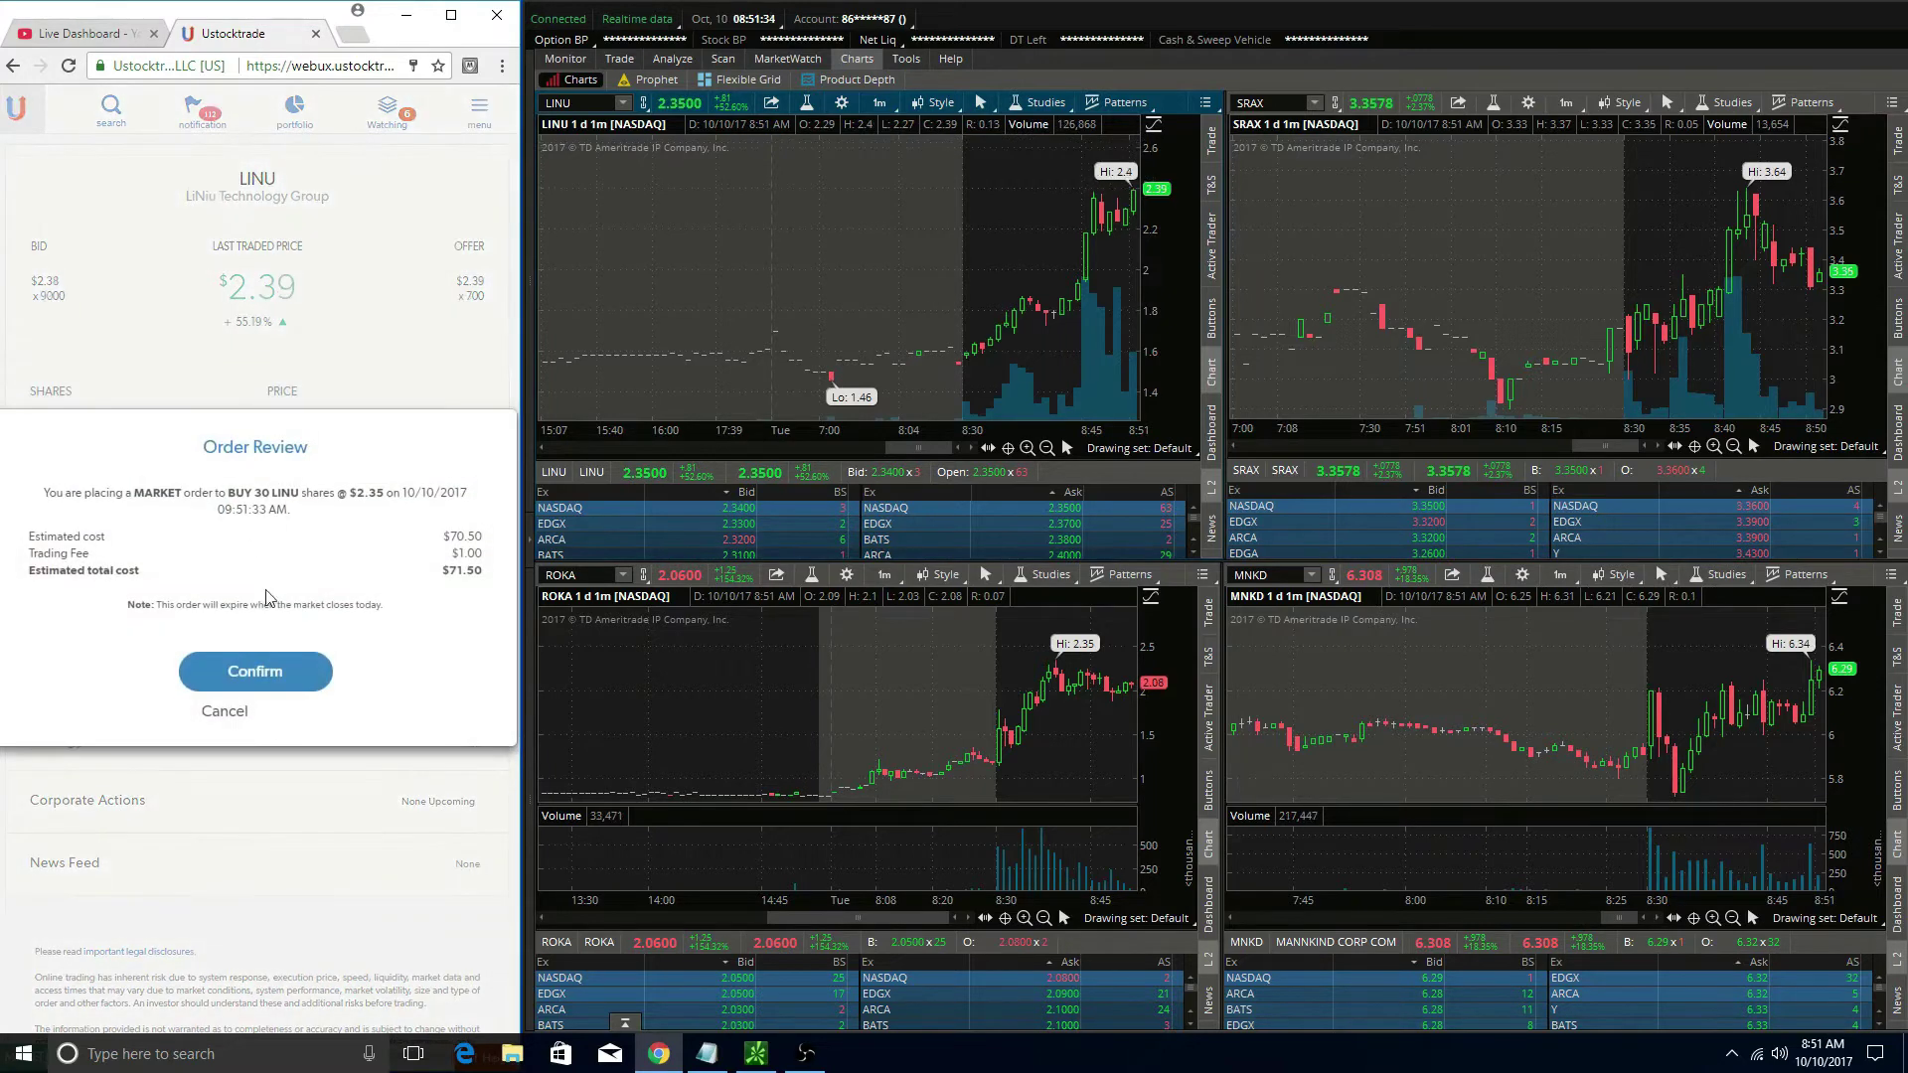
pyautogui.click(282, 669)
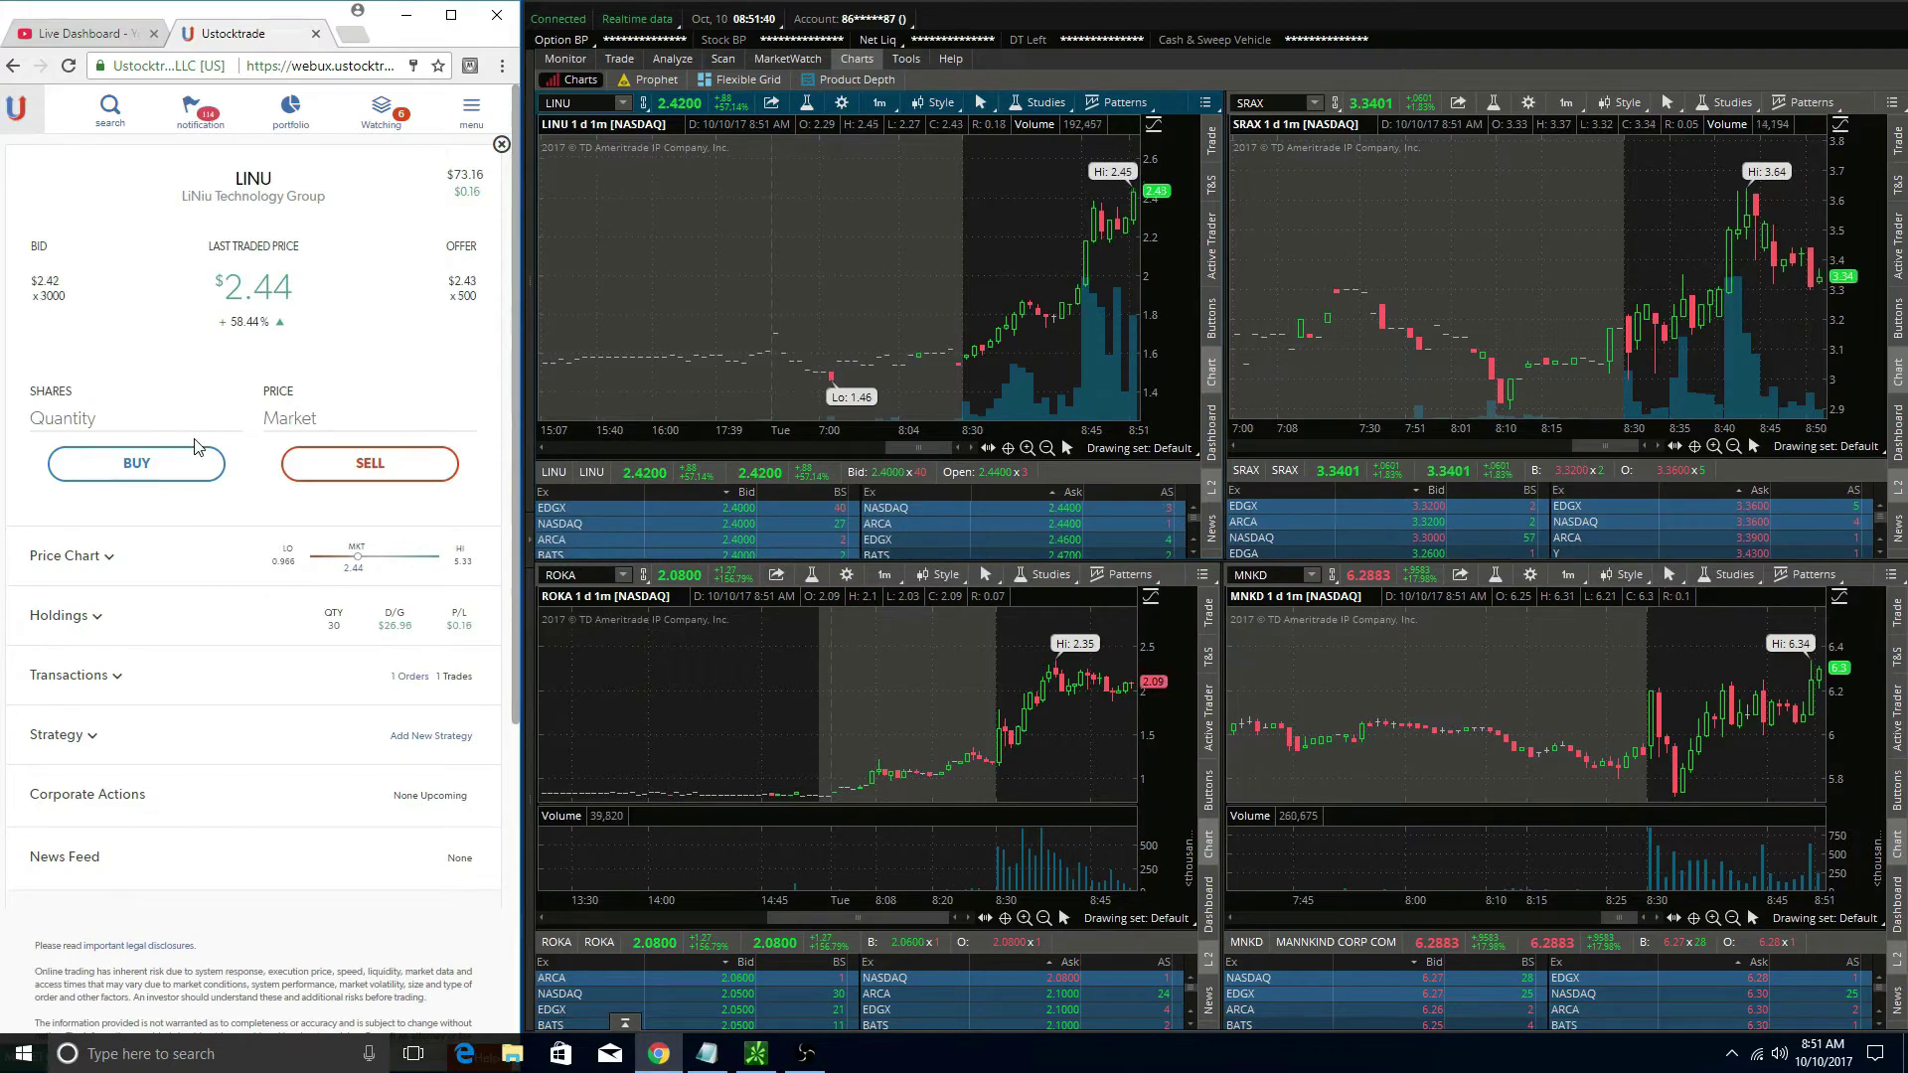
pyautogui.write('30')
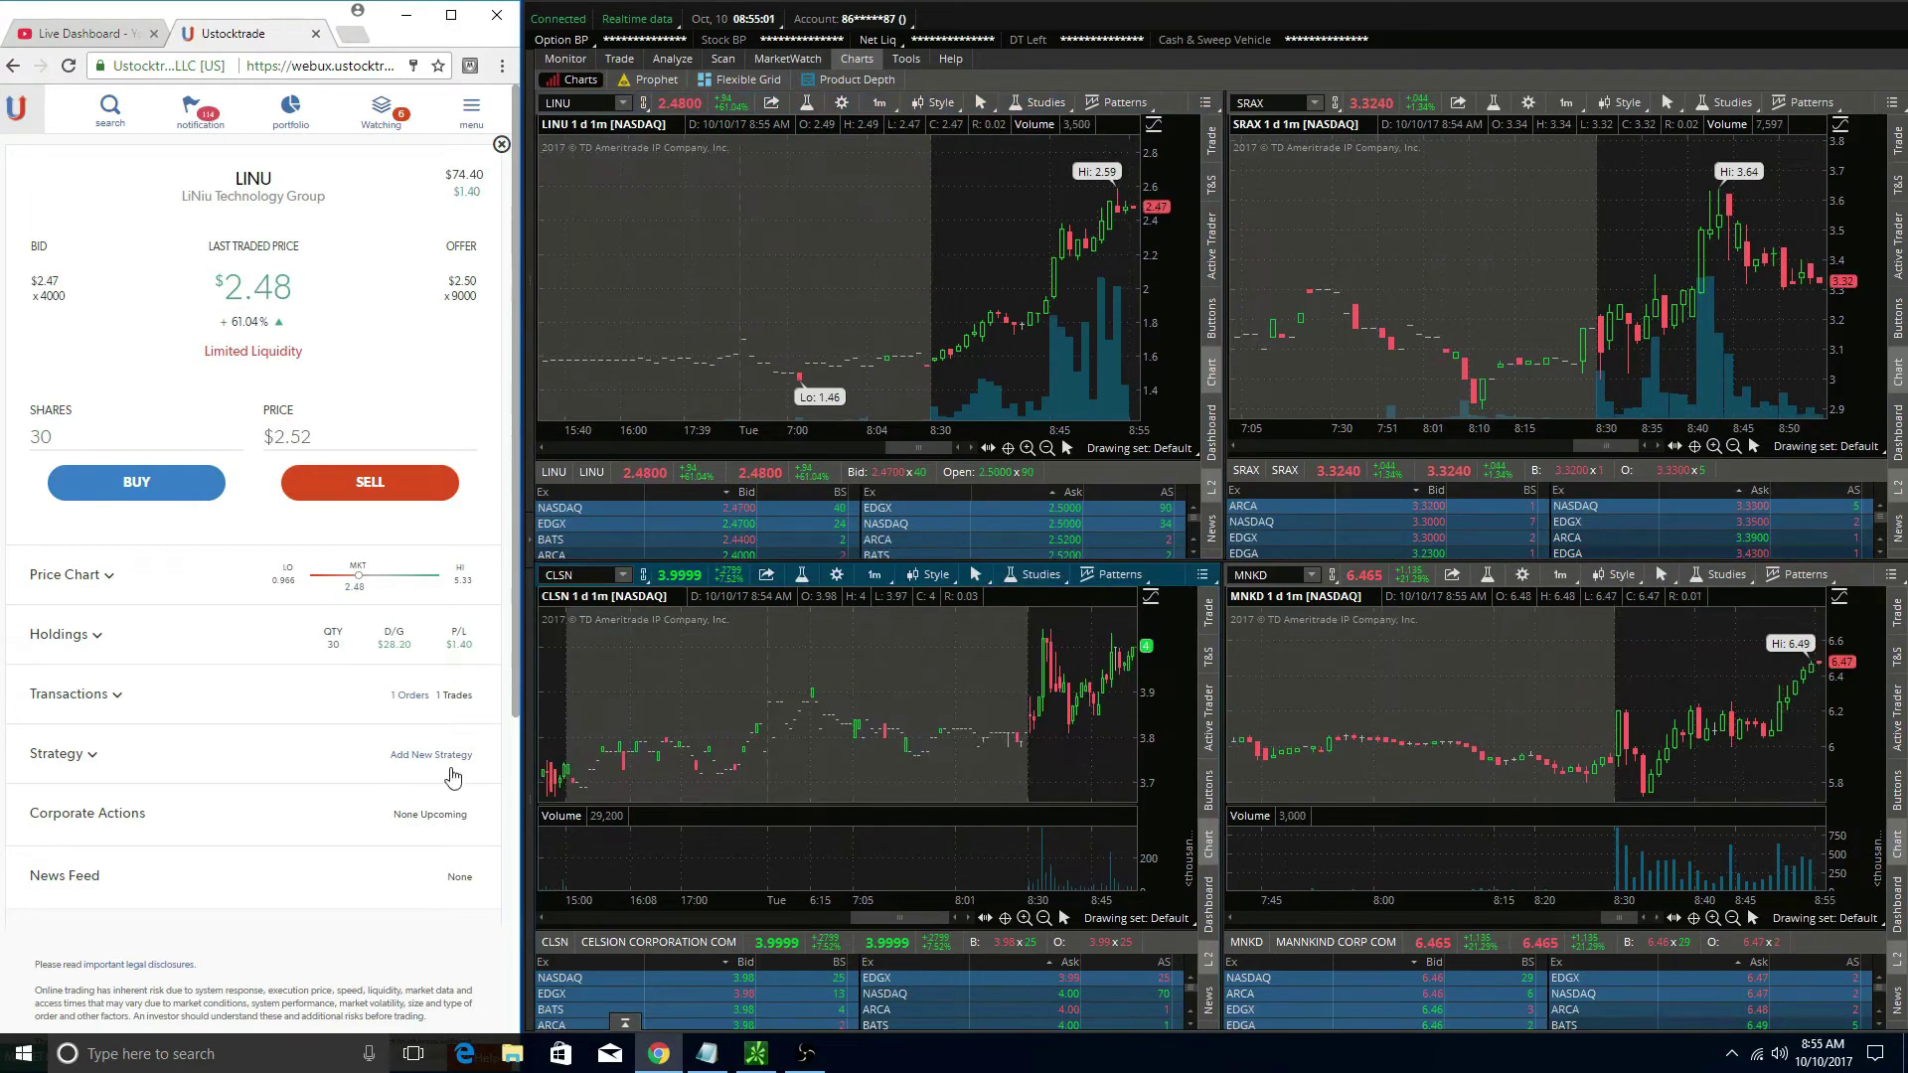
# - Add an Auto Get Out strategy selling all 30 LINU shares at $2.36
pyautogui.click(429, 754)
pyautogui.click(407, 835)
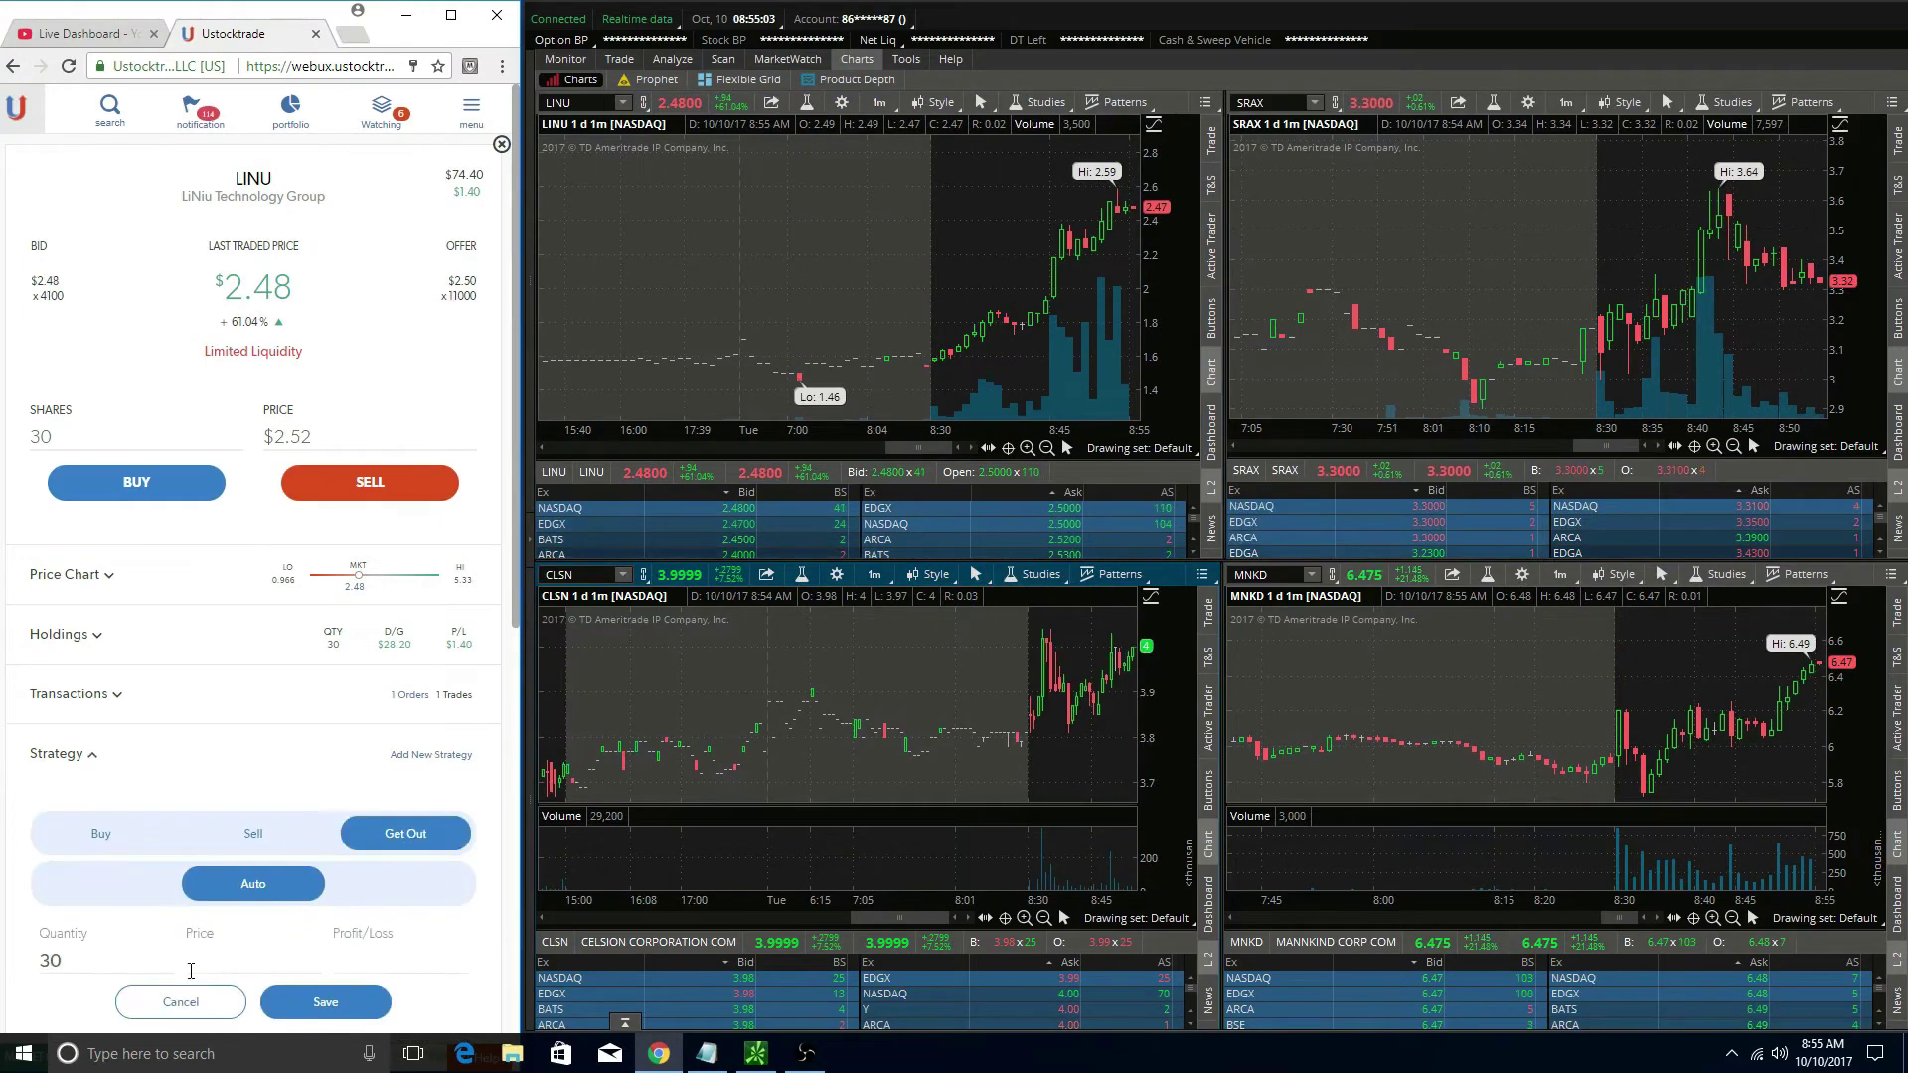
pyautogui.write('1.37')
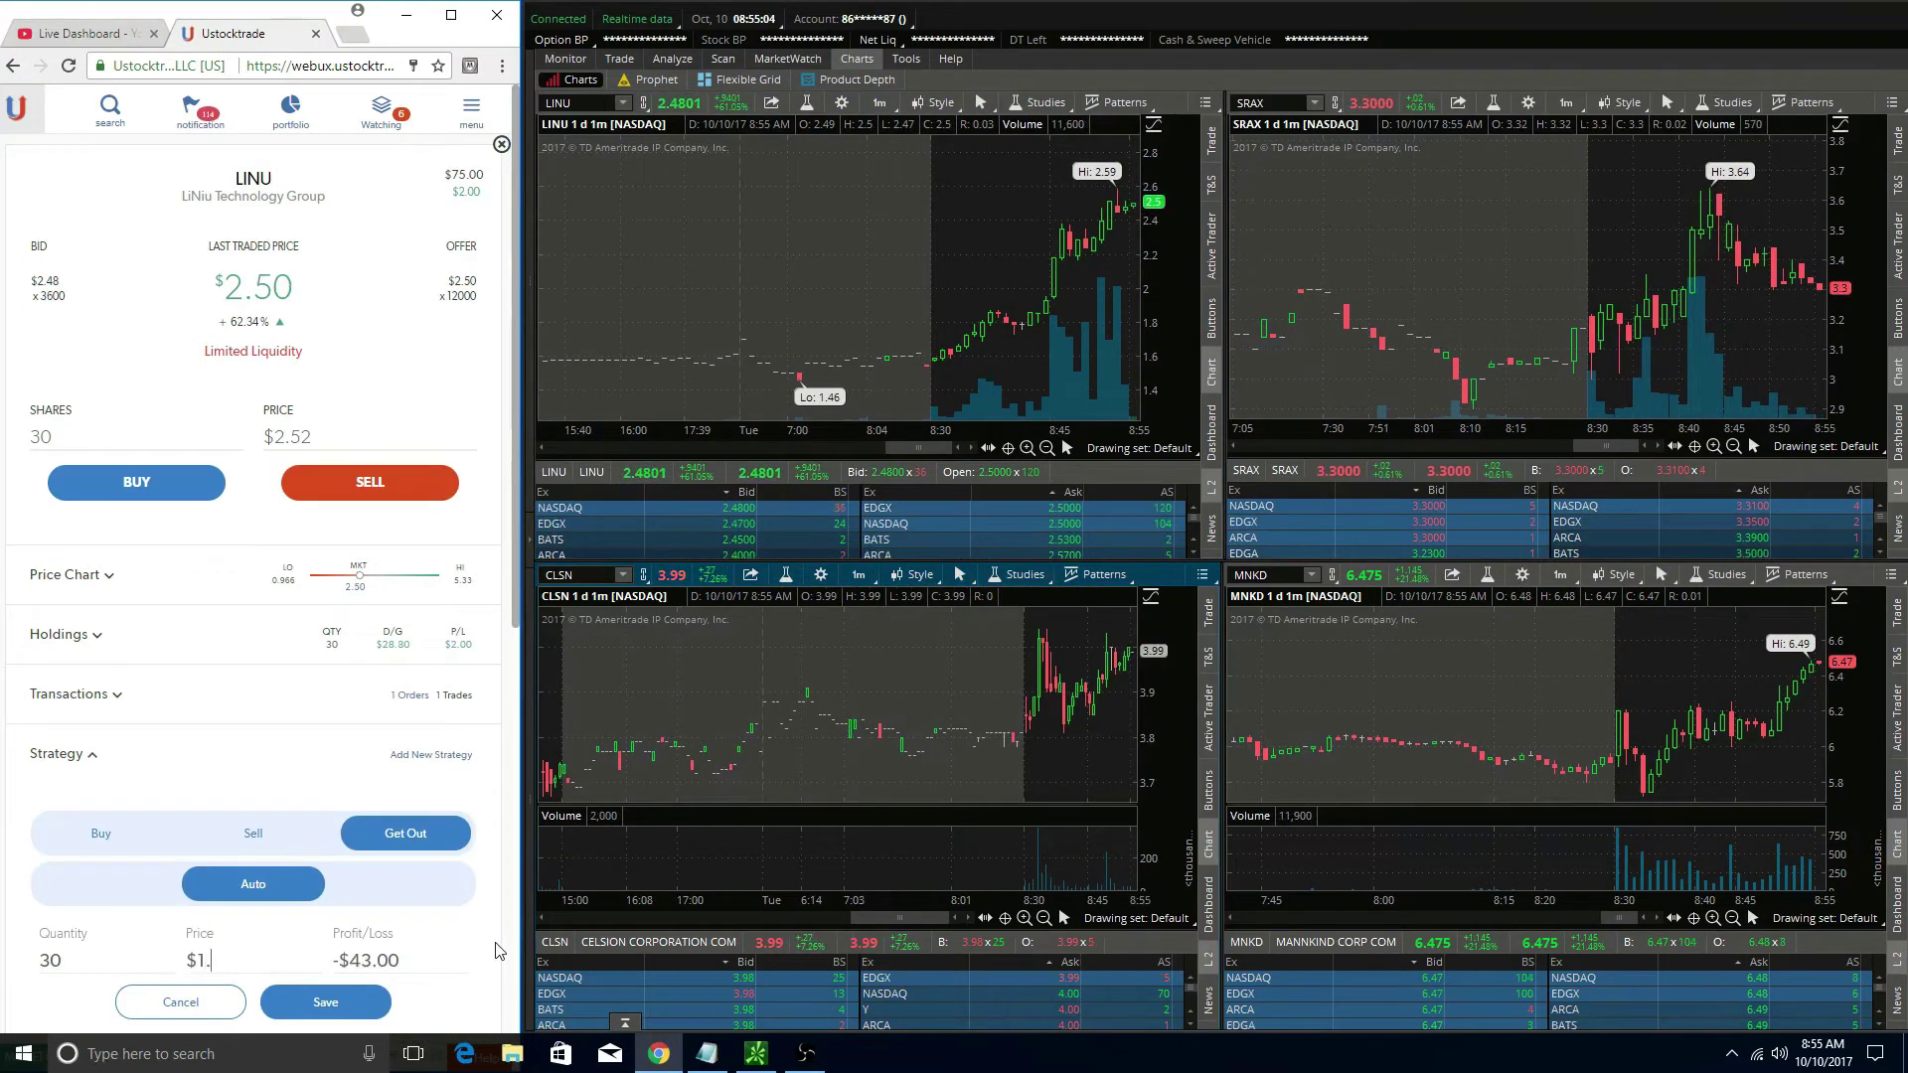
pyautogui.press('BackSpace')
pyautogui.press('BackSpace')
pyautogui.press('BackSpace')
pyautogui.press('BackSpace')
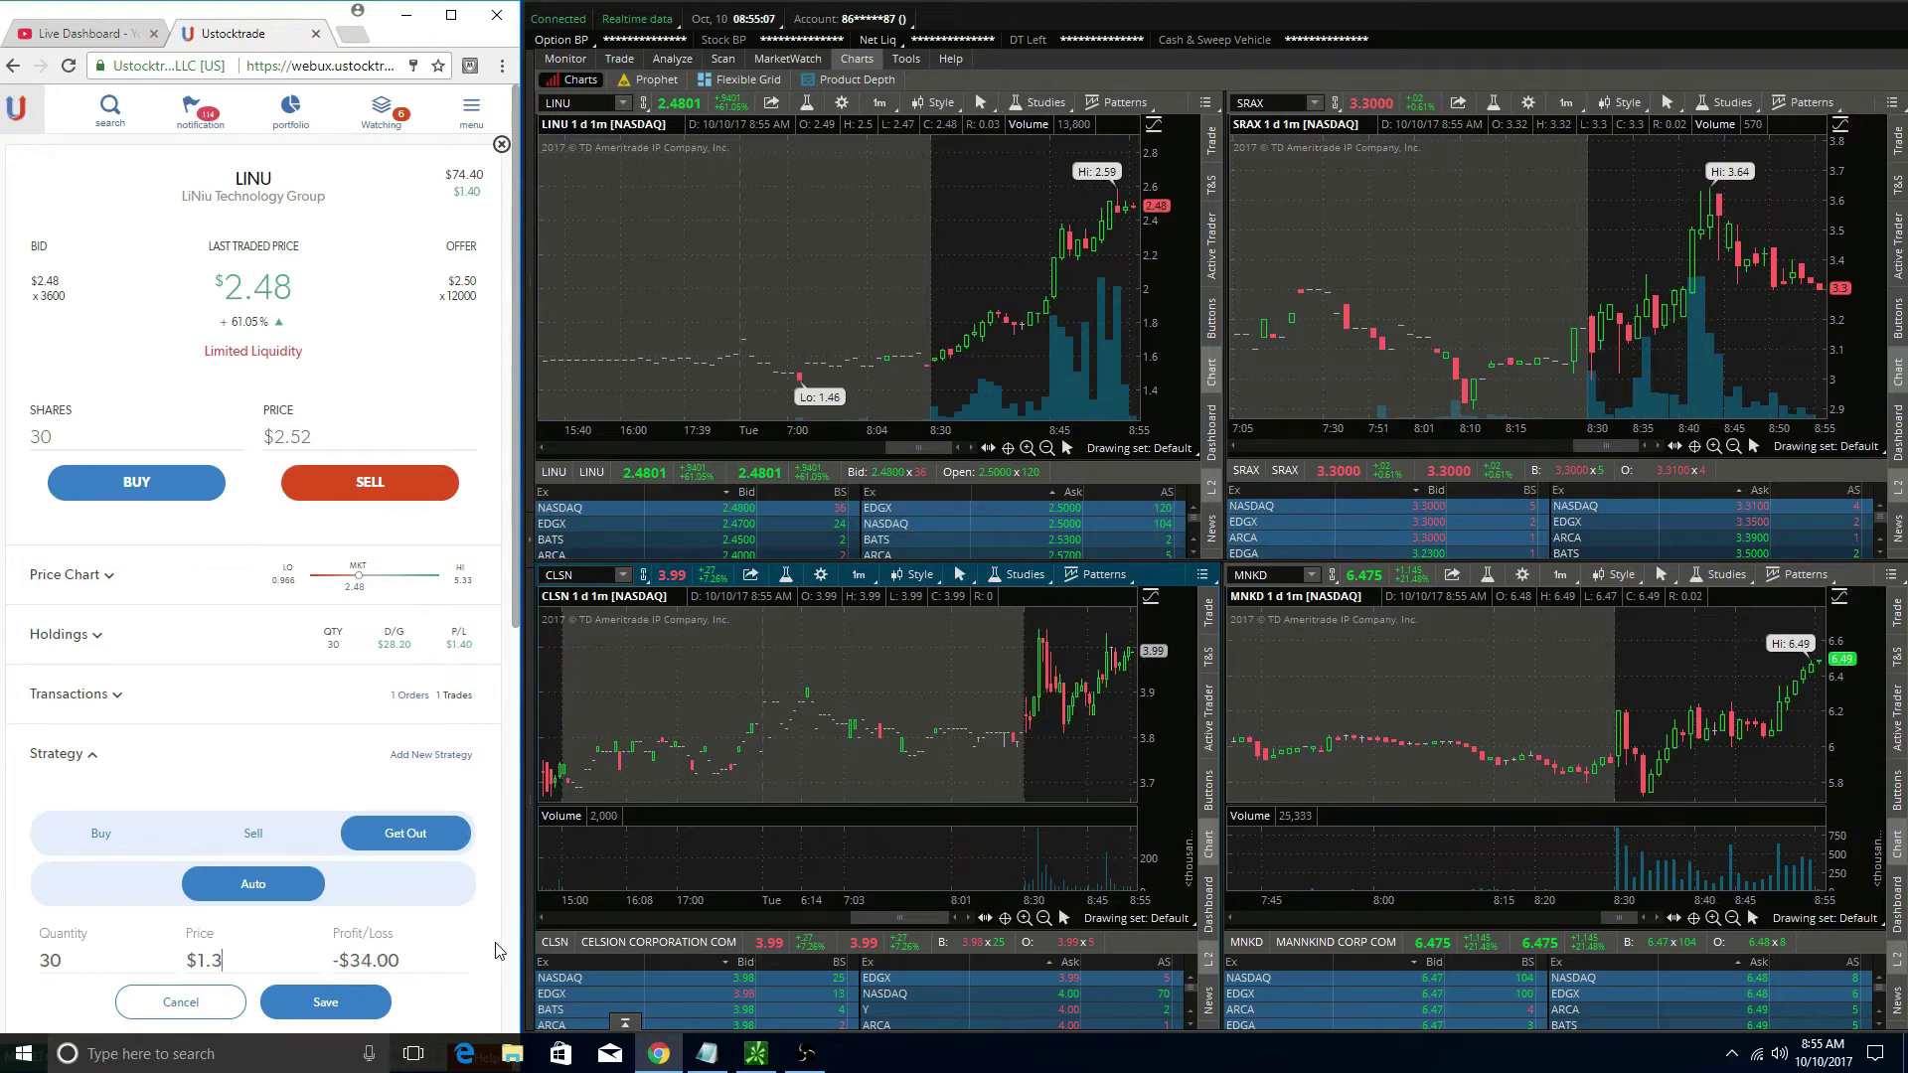
pyautogui.write('2.37')
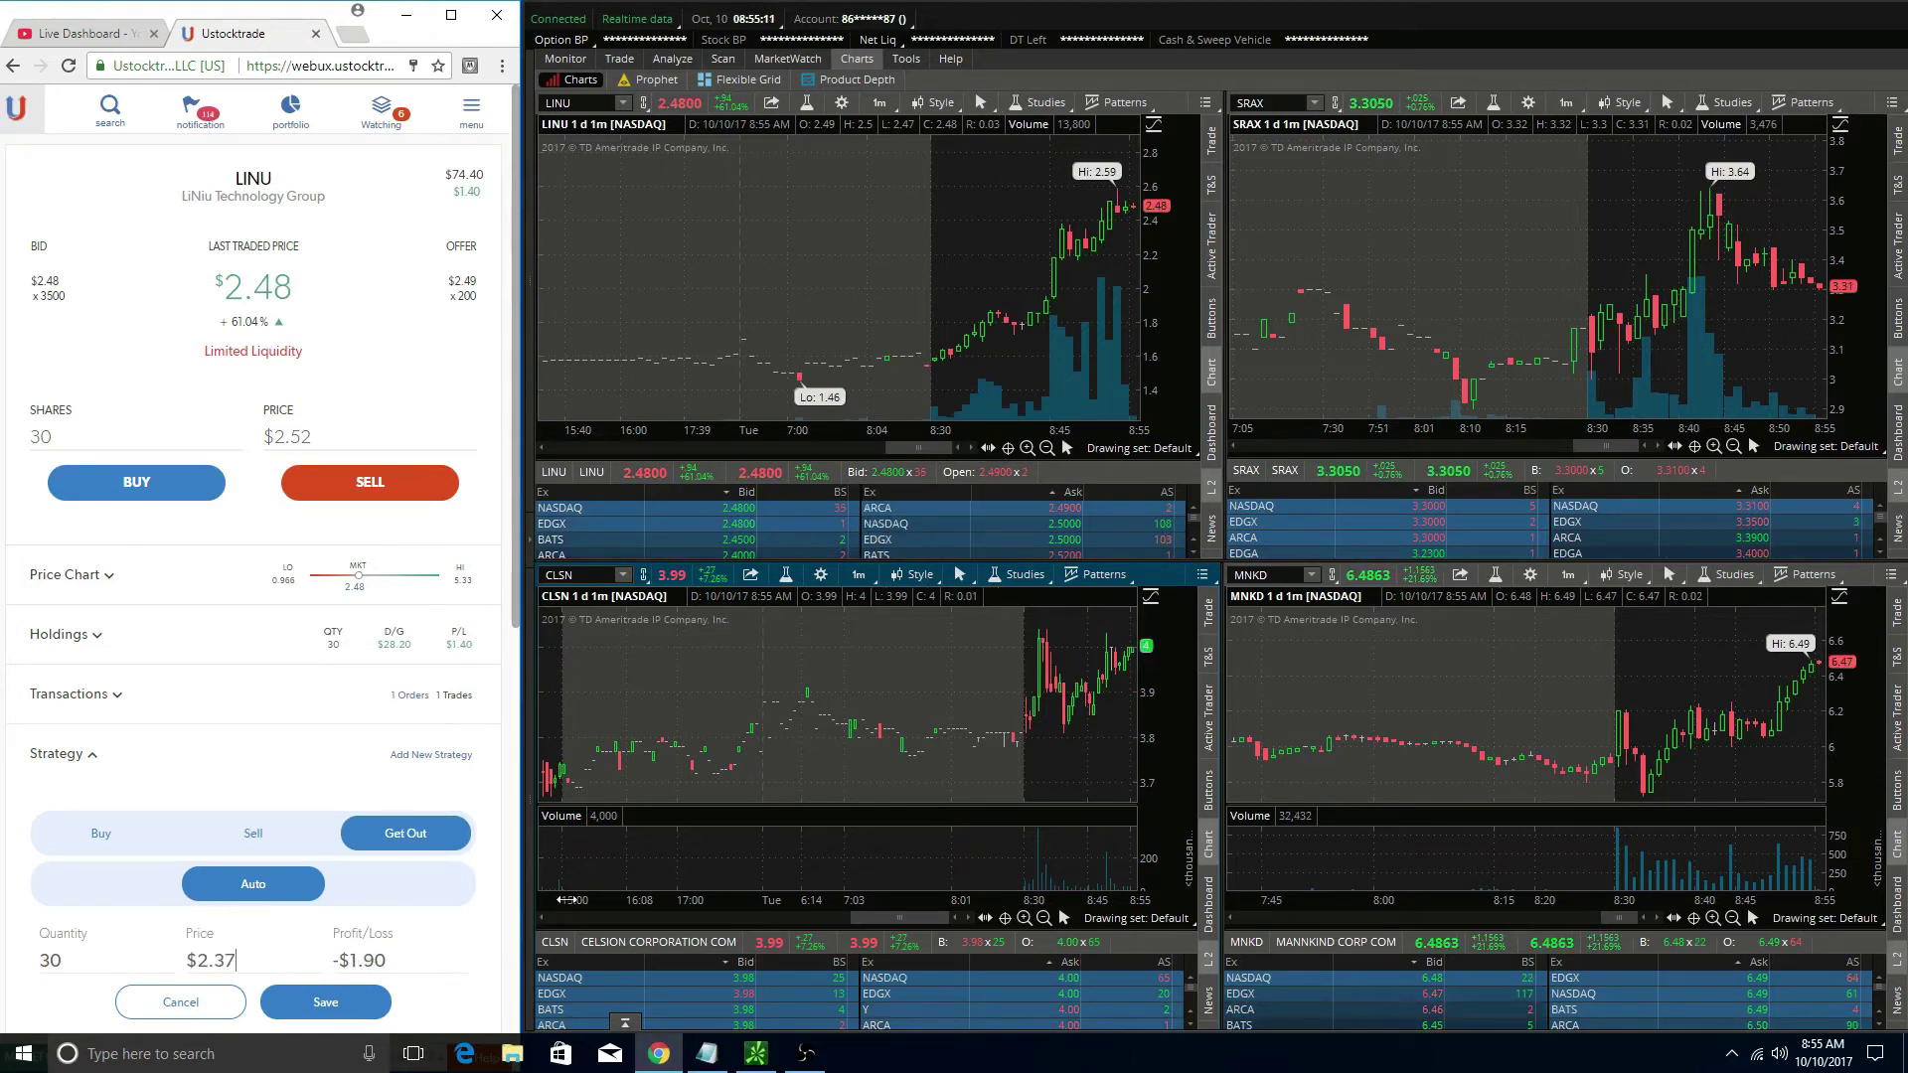
pyautogui.press('BackSpace')
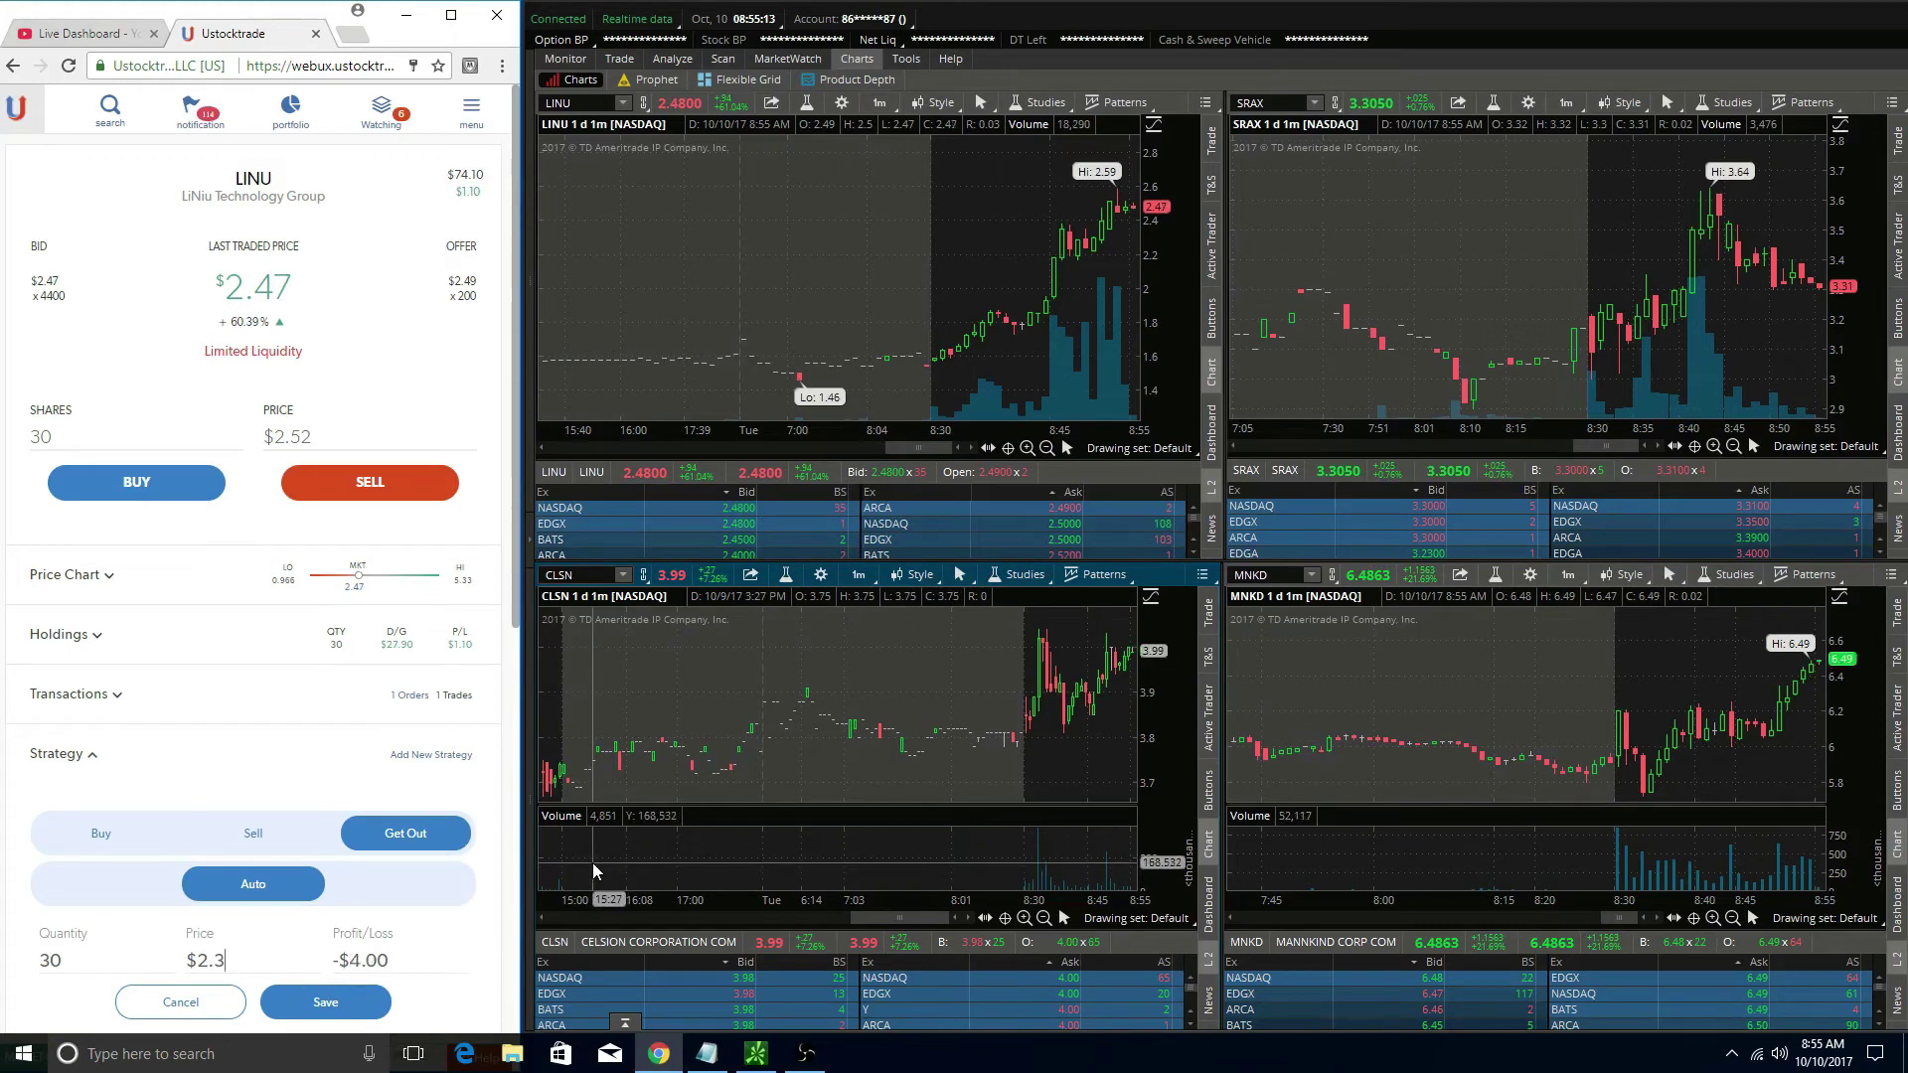
pyautogui.write('6')
pyautogui.click(352, 1001)
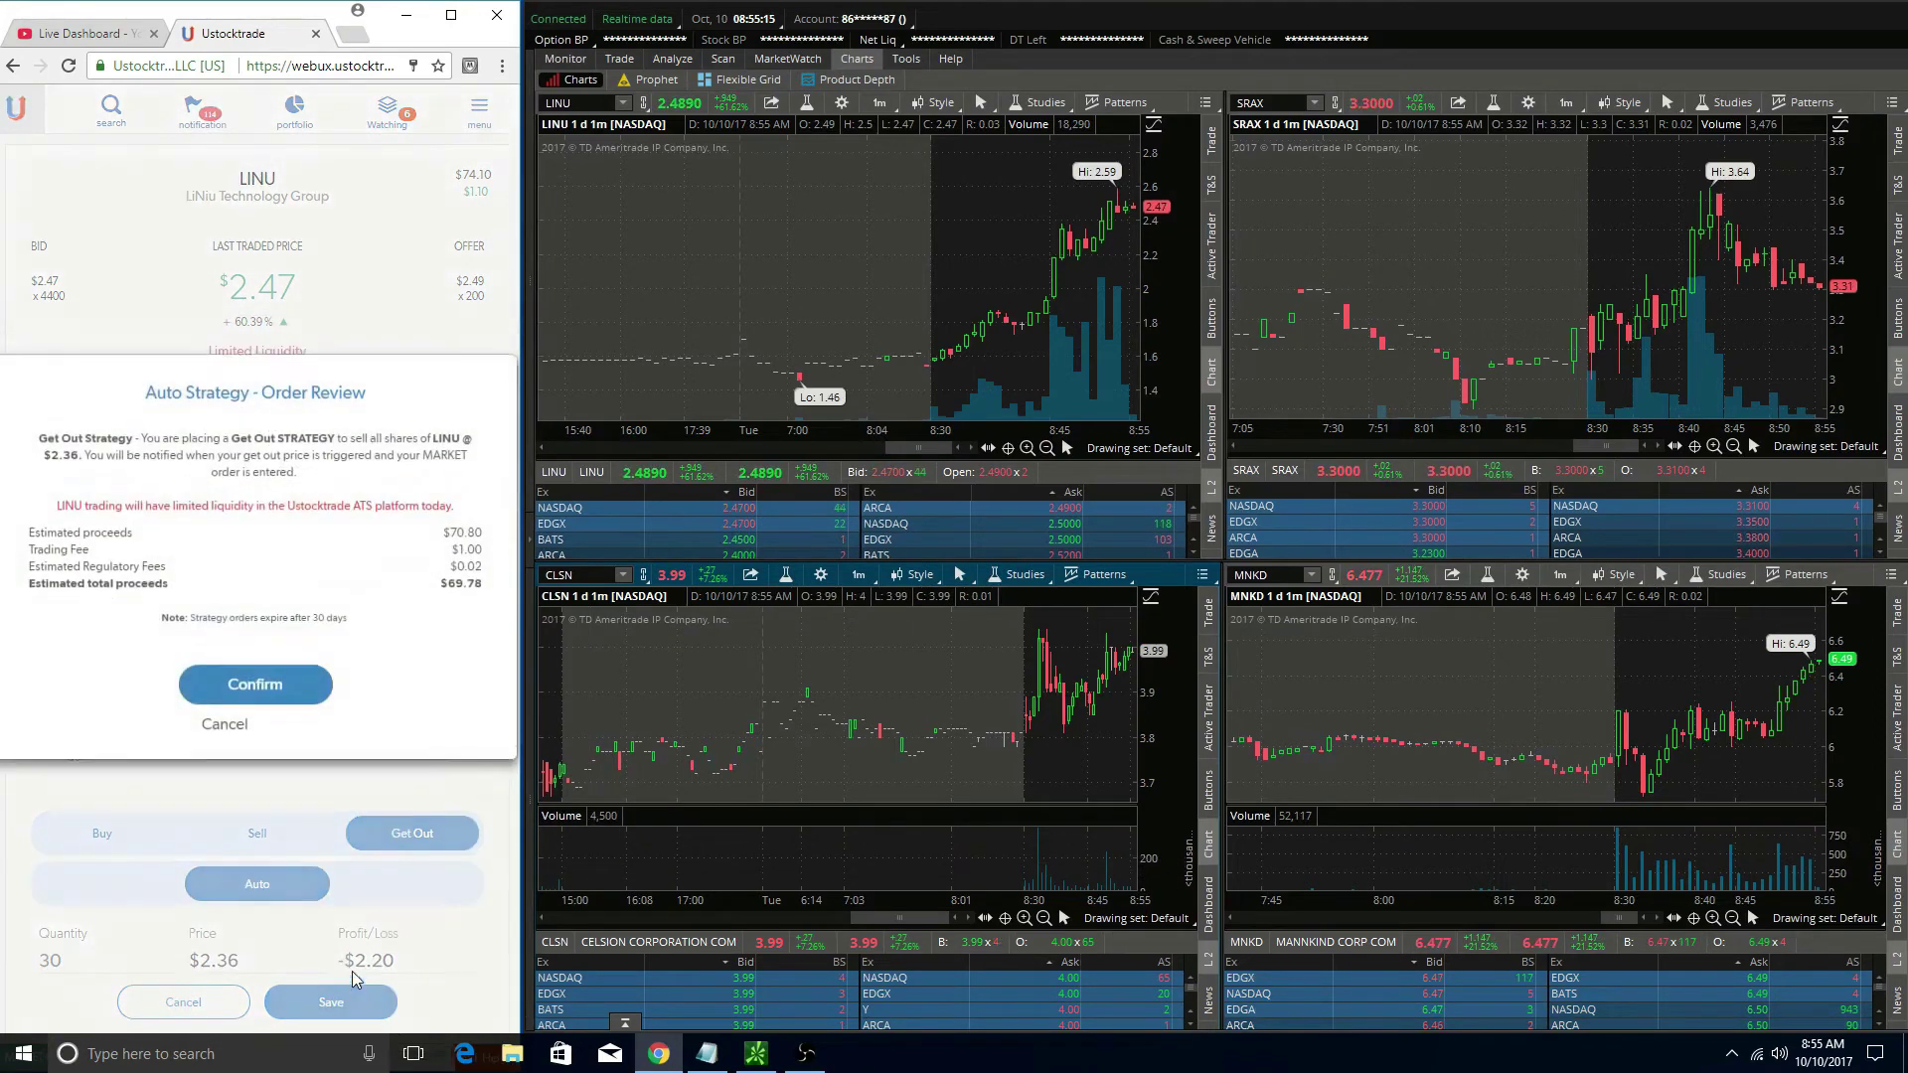
pyautogui.click(294, 708)
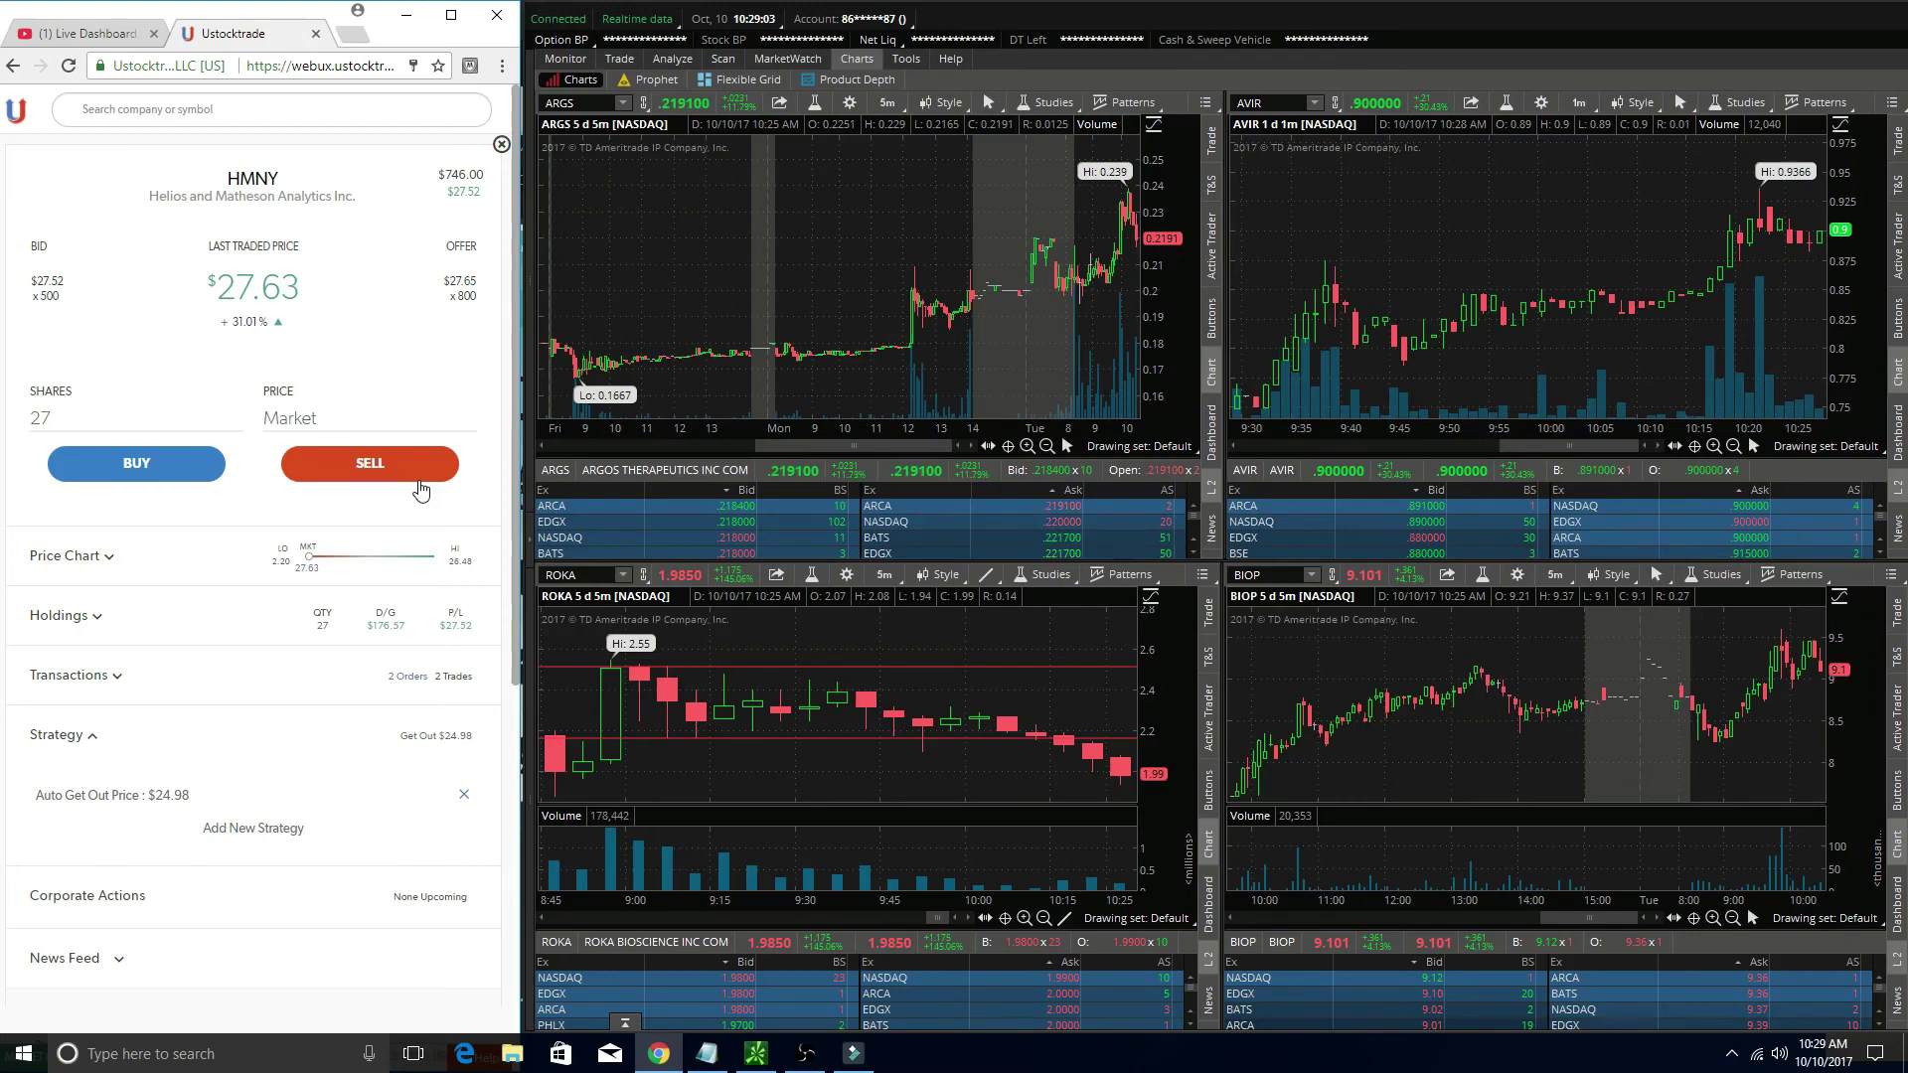
# - Sell the 27 HMNY shares at market and confirm the order
pyautogui.click(422, 489)
pyautogui.click(288, 672)
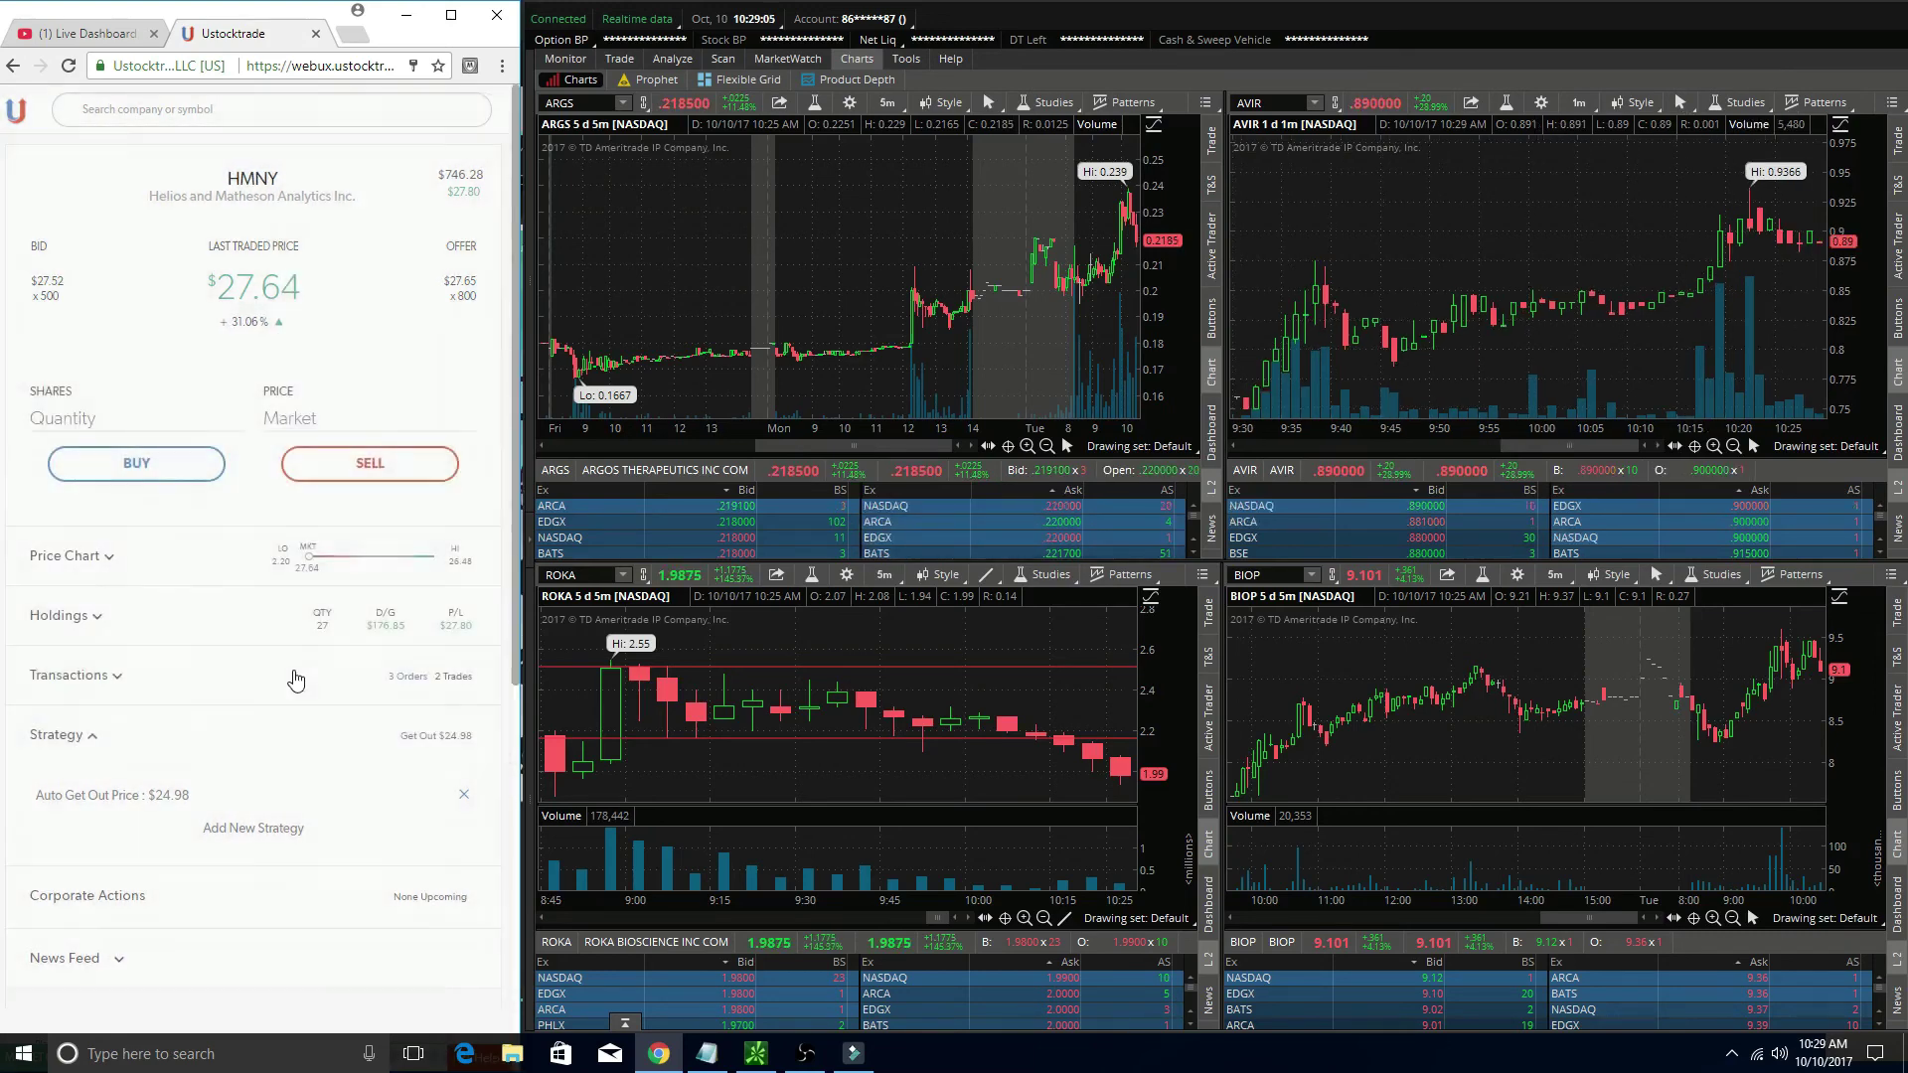